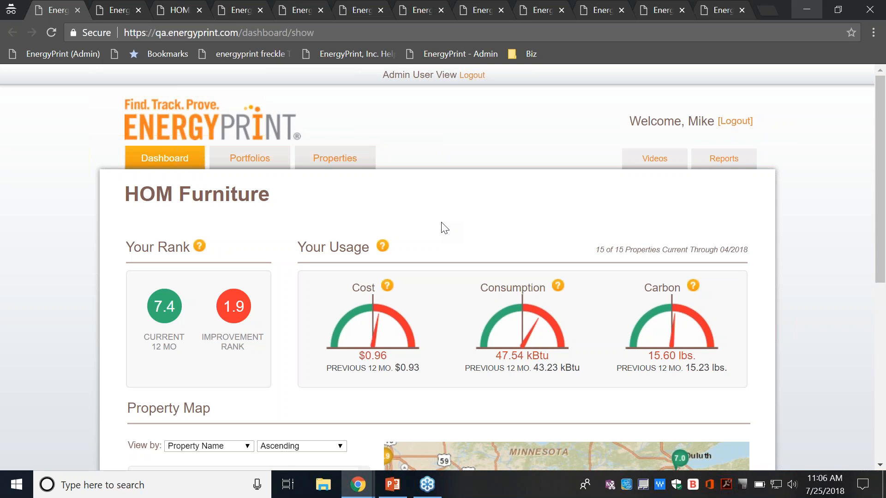
# Open the HOM Furniture property list and sort it by Consumption % Change with the largest increase first
pyautogui.click(314, 169)
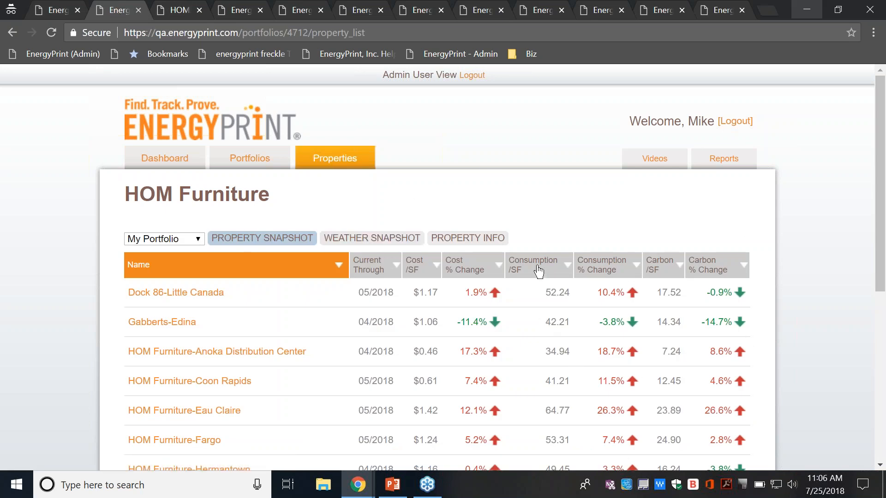
pyautogui.click(591, 262)
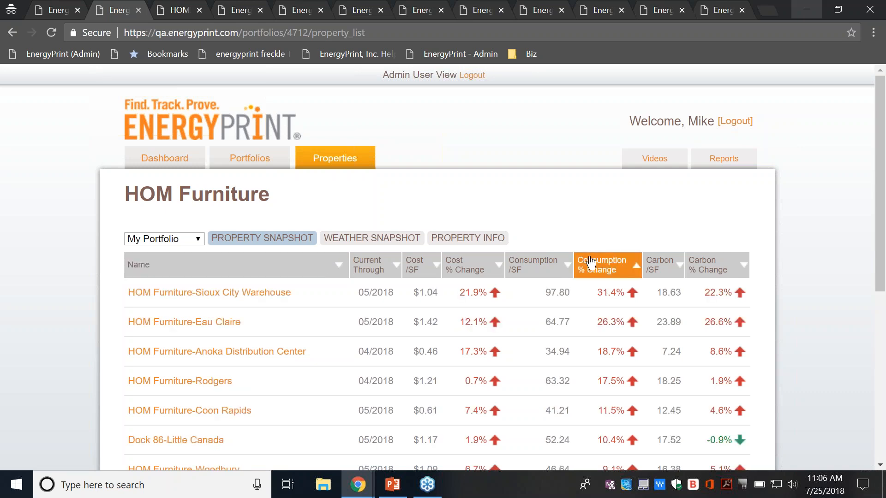
pyautogui.scroll(-1, 591, 262)
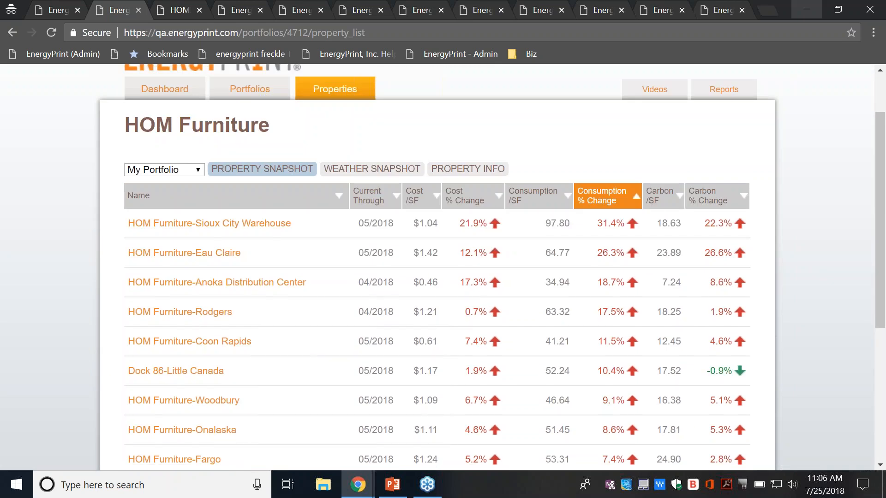
# Reverse the Consumption % Change sorting several times to compare best and worst properties, ending with the largest decrease first
pyautogui.click(594, 202)
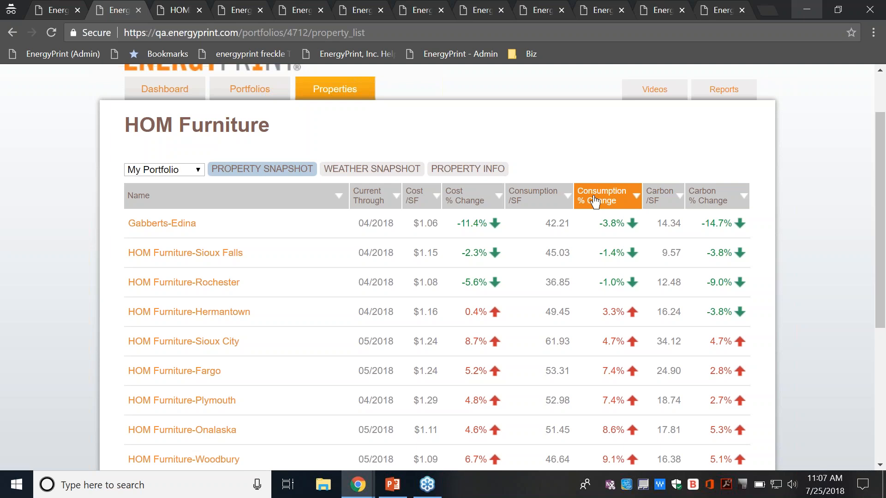
pyautogui.click(594, 202)
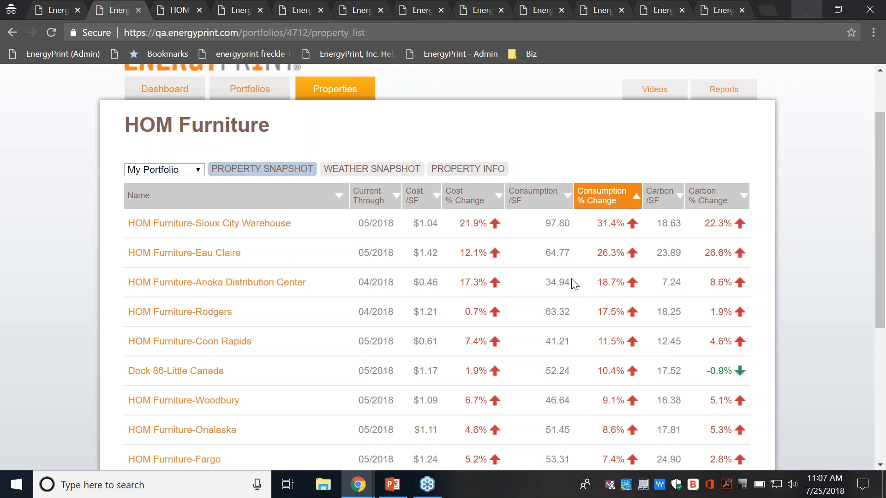
pyautogui.click(628, 195)
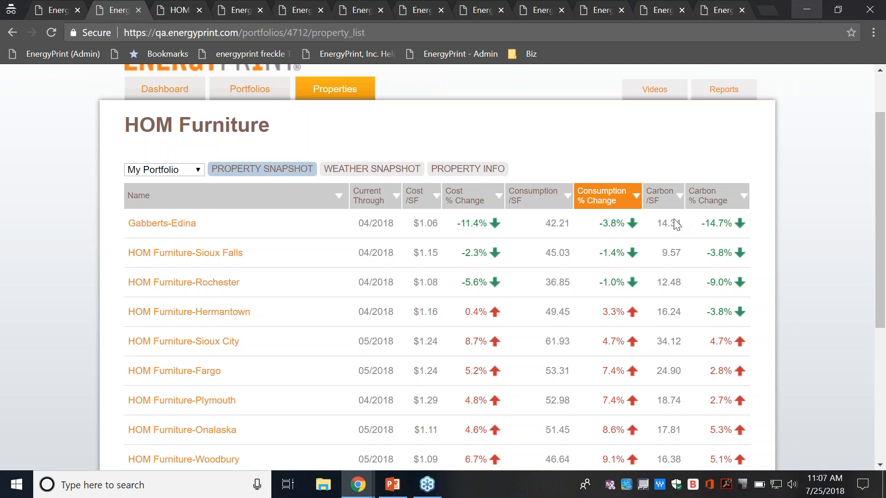
pyautogui.click(594, 201)
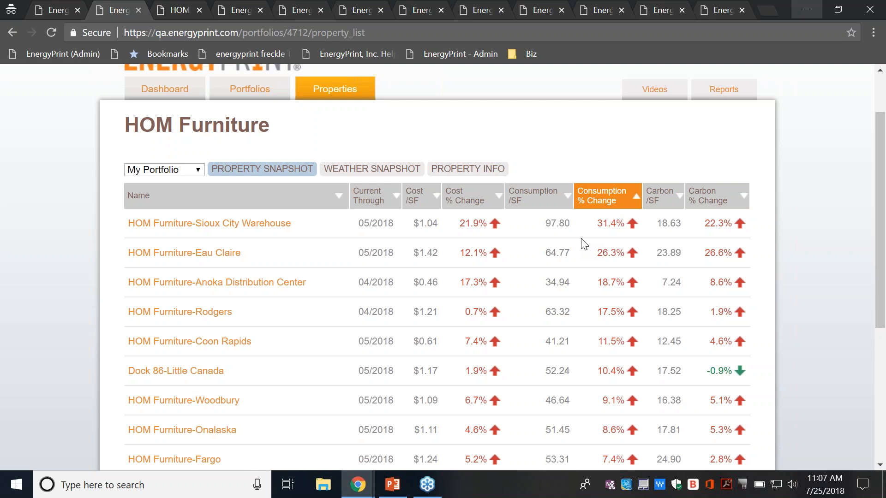
pyautogui.click(595, 207)
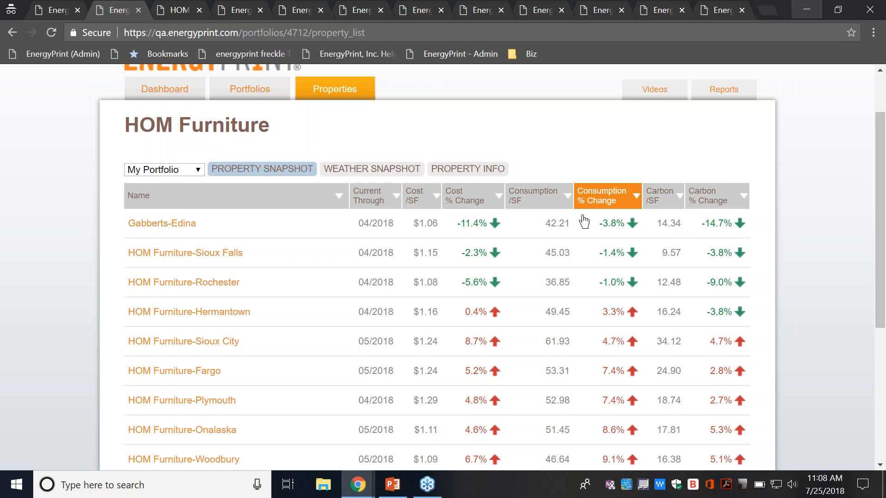
# View the HOM Furniture-Eau Claire report and sort the other open property list by Consumption/SF, highest first
pyautogui.click(174, 9)
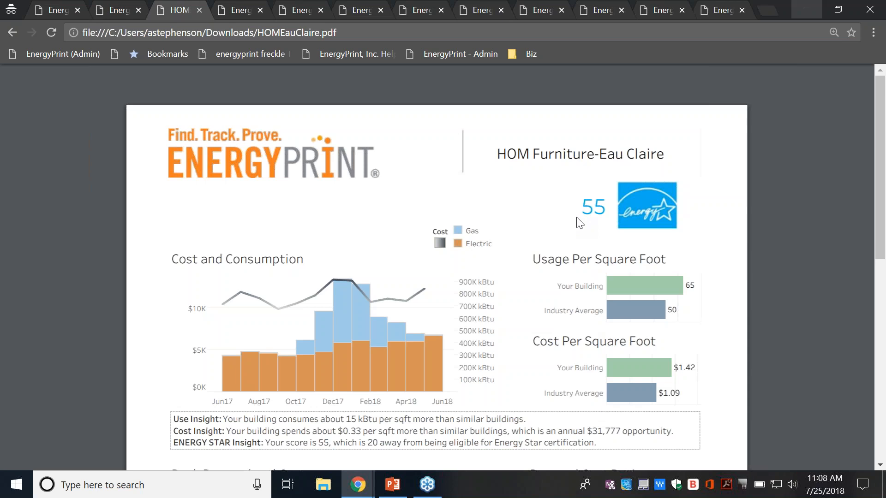
pyautogui.click(240, 9)
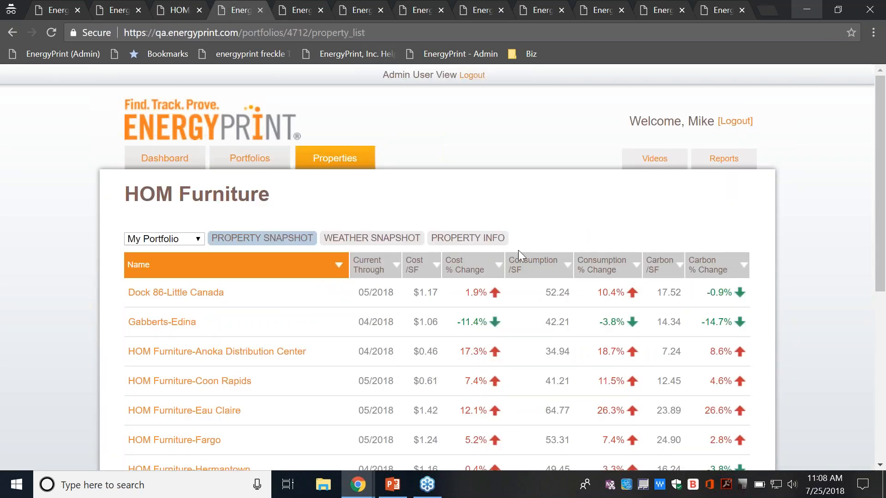
pyautogui.click(533, 267)
pyautogui.click(533, 267)
pyautogui.click(534, 268)
pyautogui.scroll(-2, 534, 268)
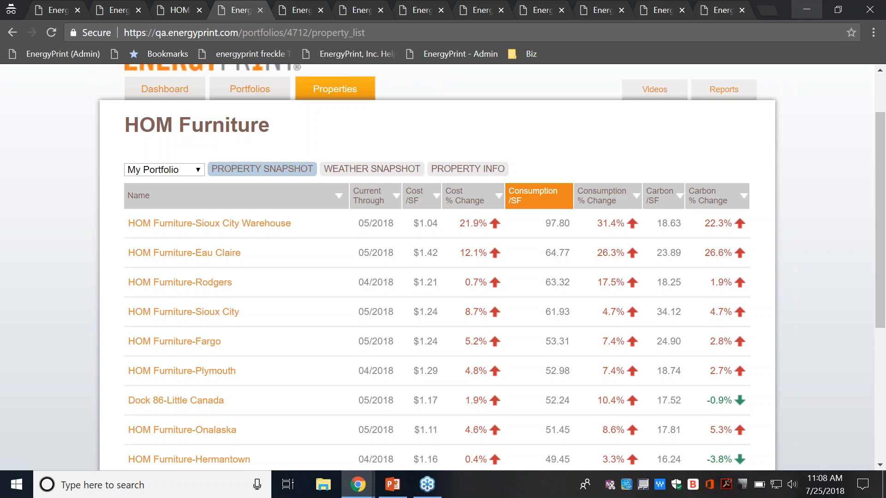
# Compare the Eau Claire report's usage per square foot with the properties ranked by Consumption/SF from highest to lowest
pyautogui.click(180, 10)
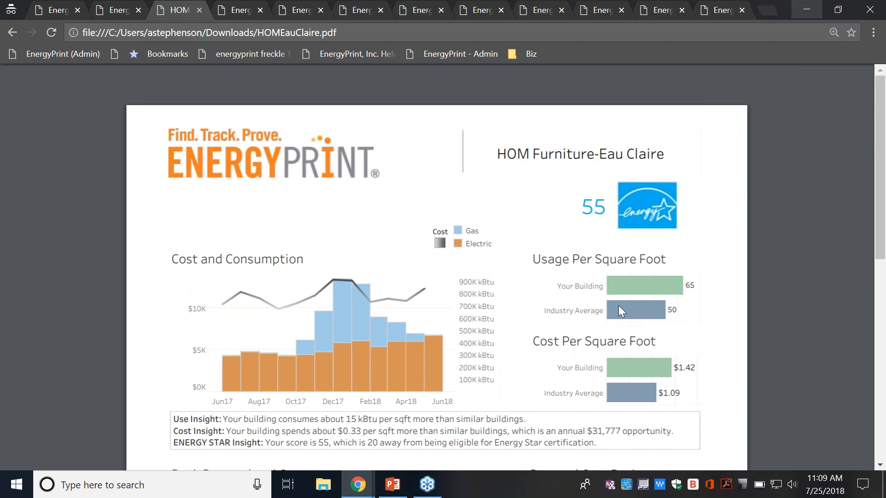
pyautogui.click(239, 10)
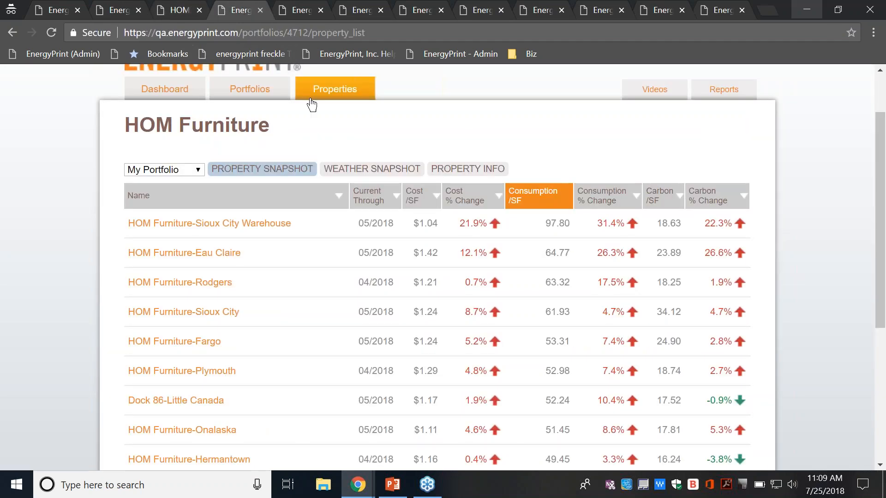
pyautogui.click(529, 203)
pyautogui.click(529, 203)
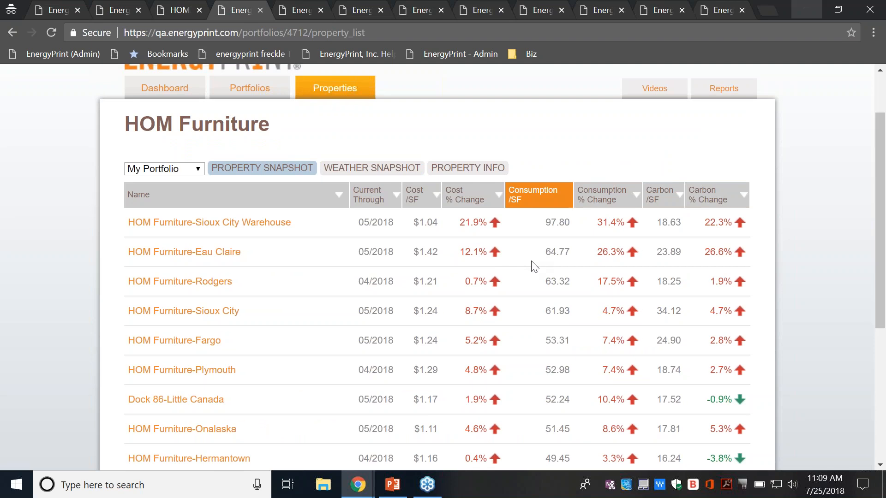
pyautogui.scroll(-3, 508, 249)
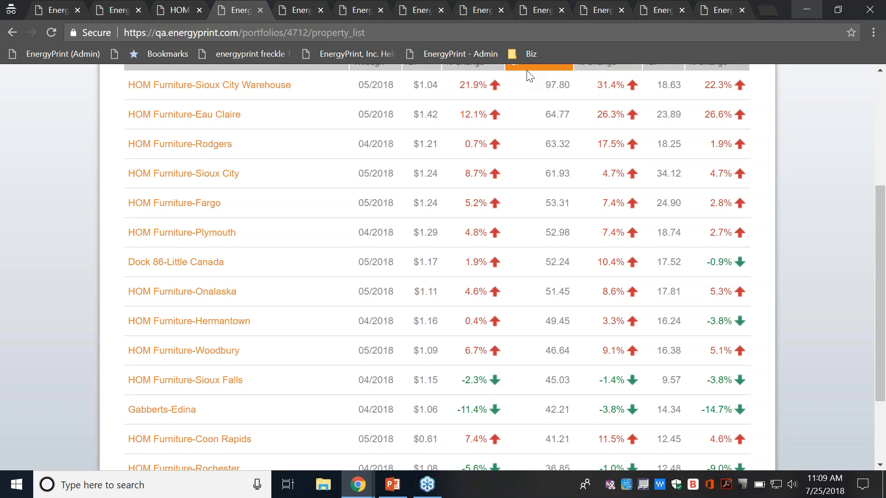
# Read the Office - BAS Success cost trend notes for Feb 2015, Apr 2015, Dec 2015 and Jan 2016
pyautogui.click(295, 9)
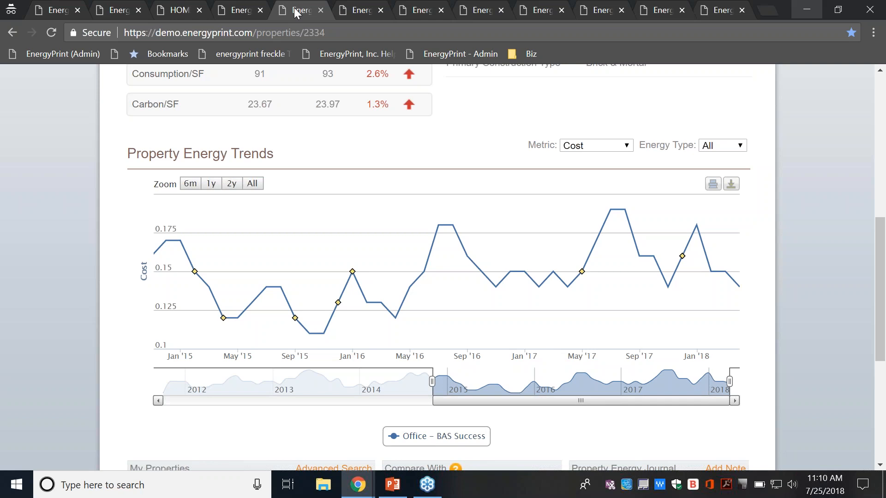
pyautogui.moveTo(193, 271)
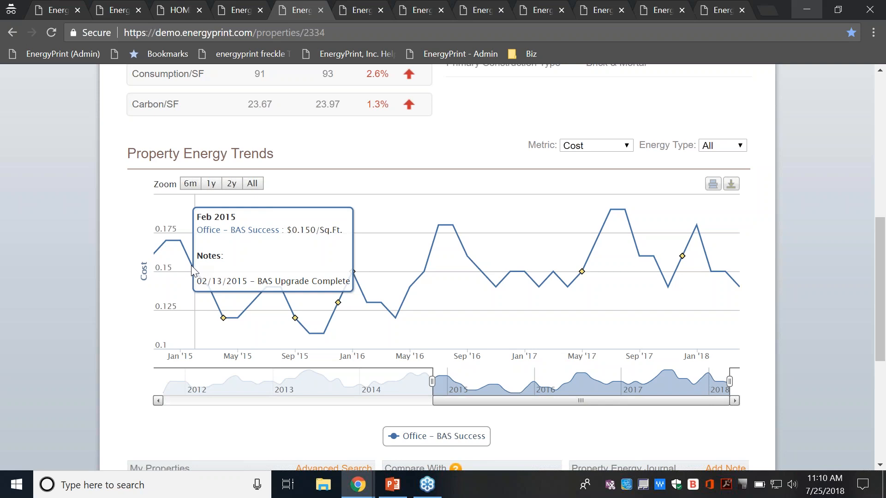
pyautogui.moveTo(222, 321)
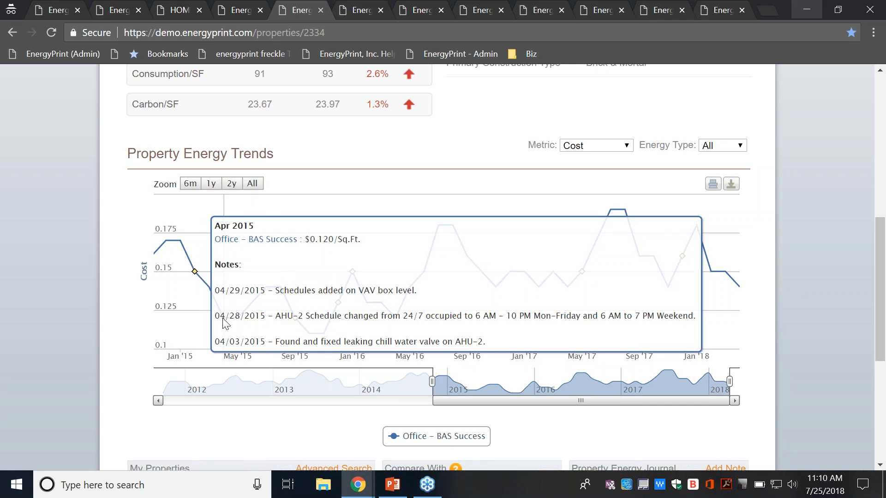
pyautogui.moveTo(342, 305)
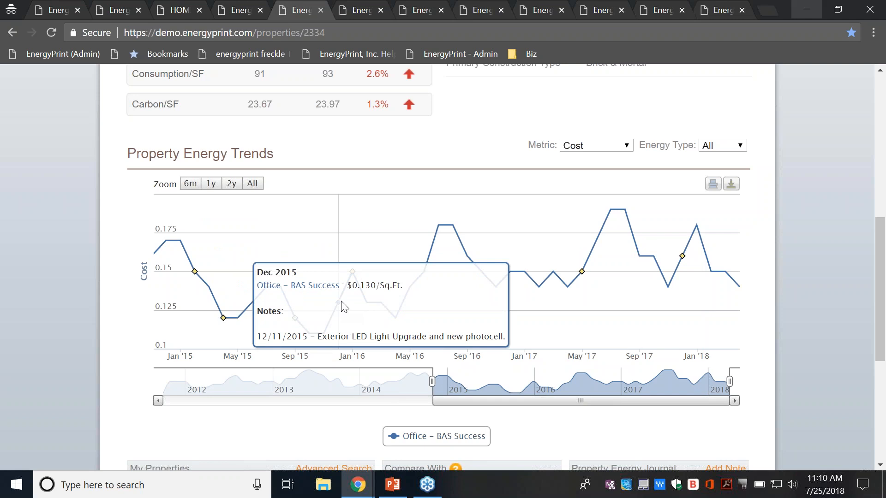
pyautogui.moveTo(354, 279)
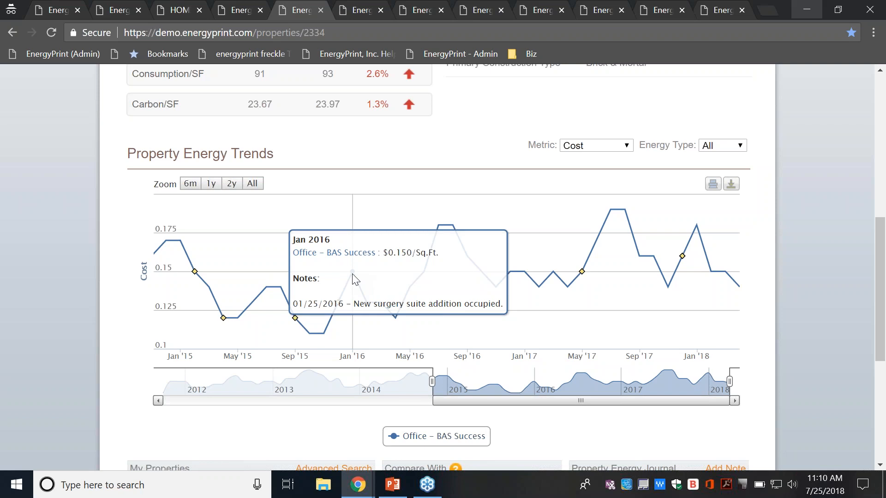
# Start a Property Energy Journal note with the description "note" and type Operating Change, leaving the event date blank
pyautogui.scroll(-5, 355, 279)
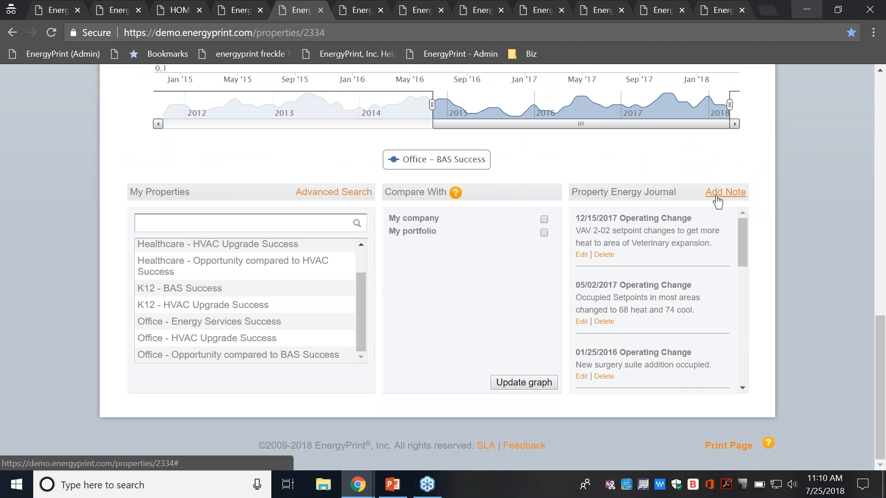
pyautogui.click(719, 193)
pyautogui.click(680, 260)
pyautogui.write('note')
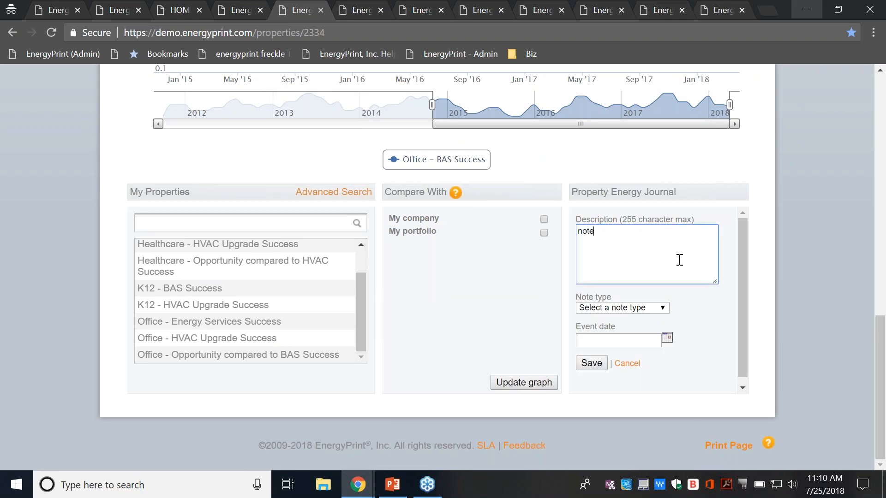
pyautogui.click(644, 307)
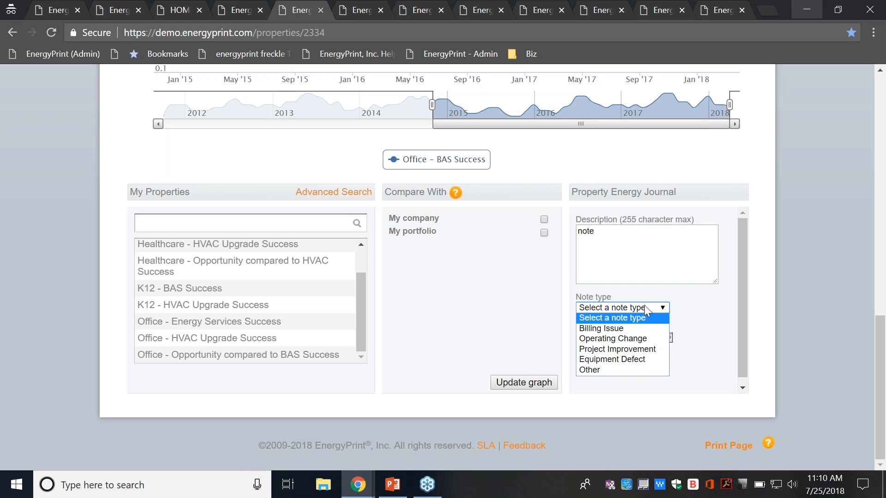
pyautogui.click(643, 339)
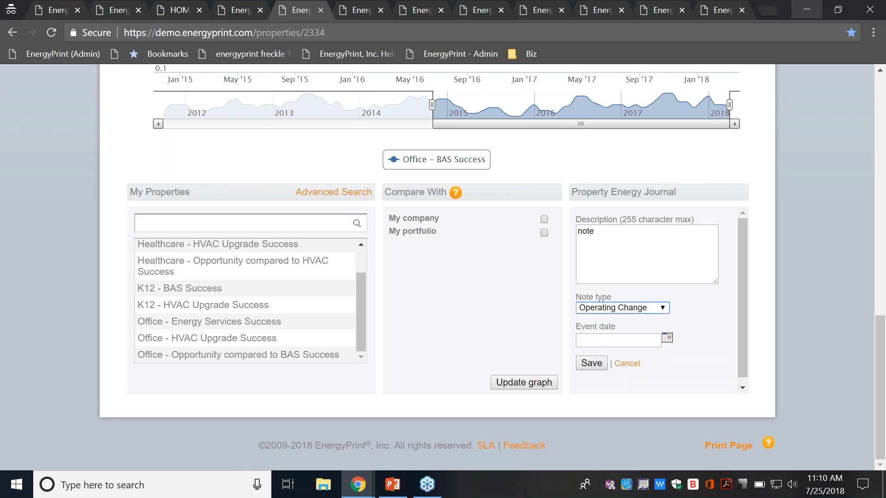
pyautogui.click(643, 339)
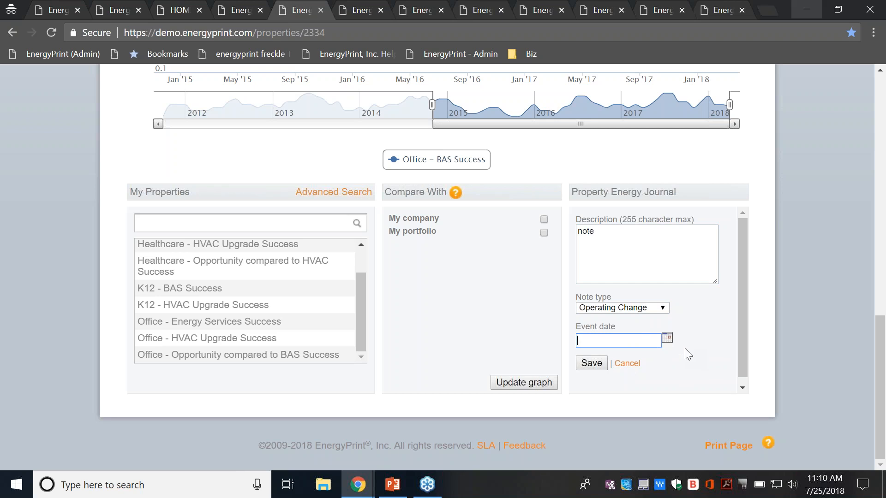
# Inspect the 2017 points on the office cost trend and cancel the unsaved journal note
pyautogui.scroll(5, 684, 349)
pyautogui.moveTo(581, 211)
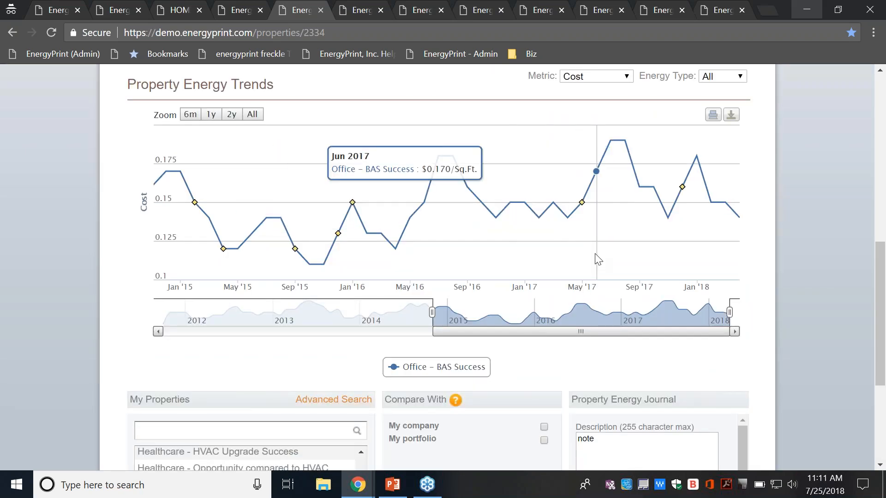
pyautogui.scroll(-5, 593, 257)
pyautogui.click(637, 363)
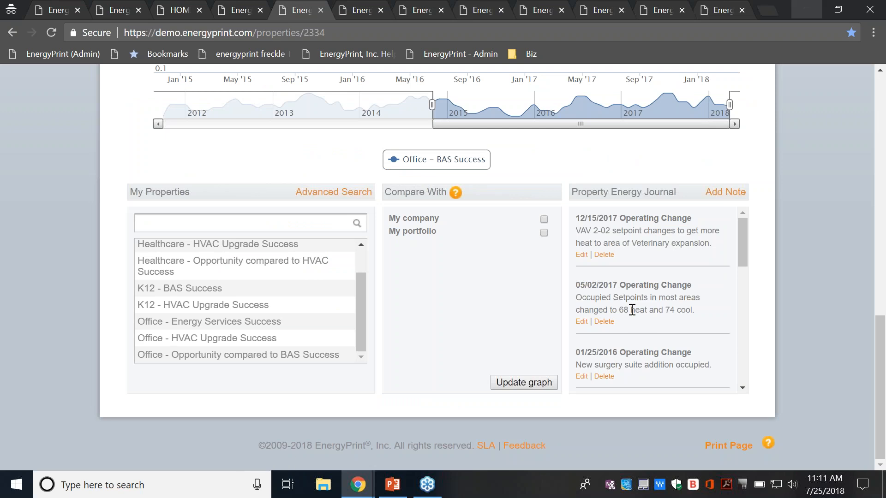
# Reopen the journal note form for the office property, review the note type options, and cancel the note
pyautogui.click(725, 192)
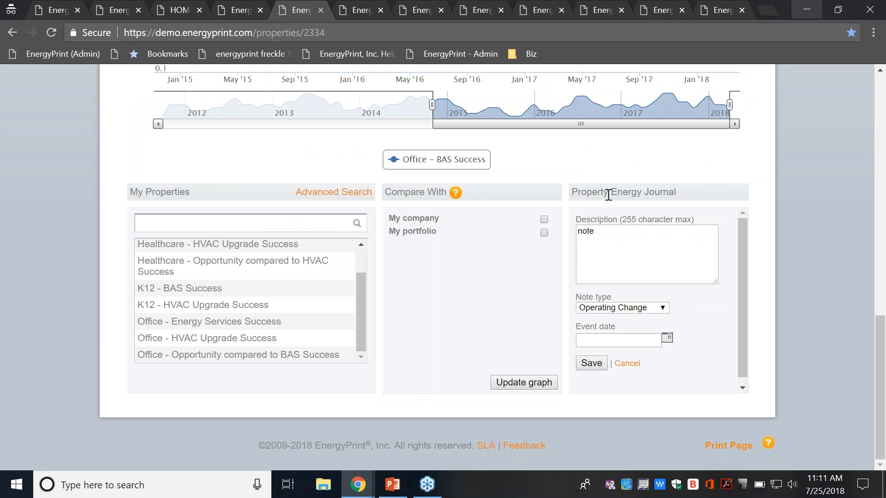
pyautogui.click(638, 309)
pyautogui.click(634, 309)
pyautogui.click(633, 363)
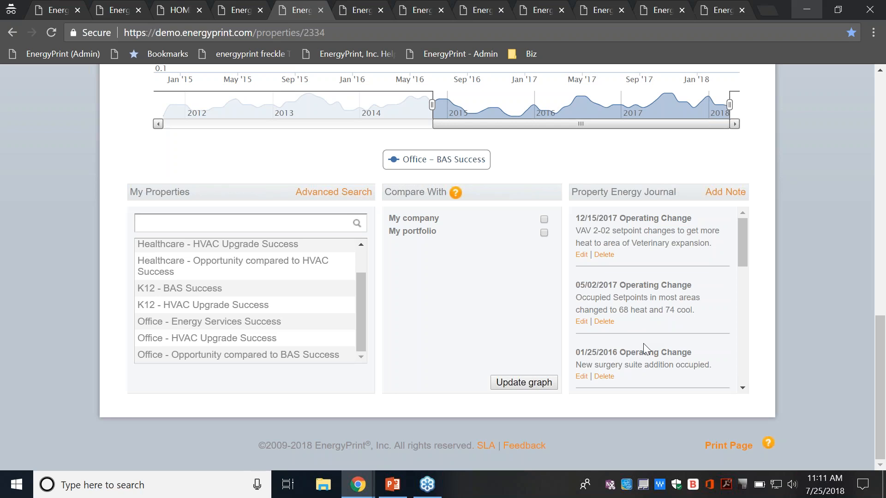
# Read the office trend's May 2017 note, and examine the Healthcare - HVAC Upgrade Success consumption comparison with its journal entry and comparison settings
pyautogui.scroll(5, 643, 343)
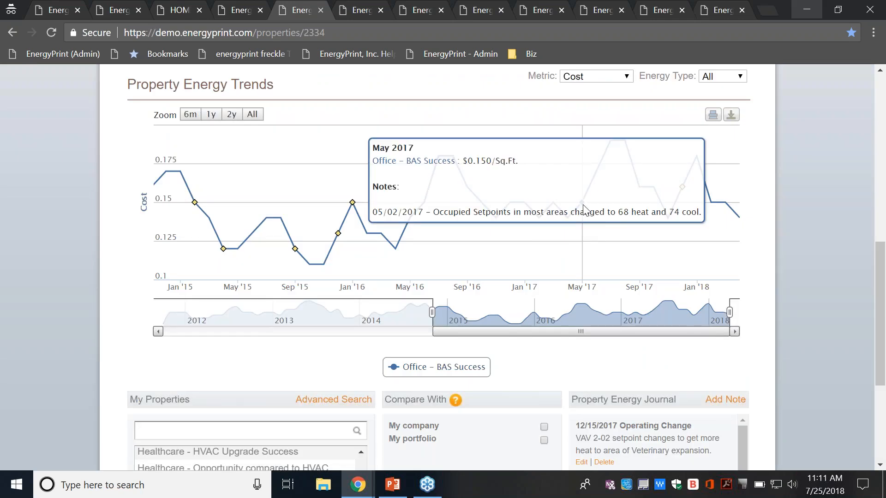
pyautogui.click(356, 8)
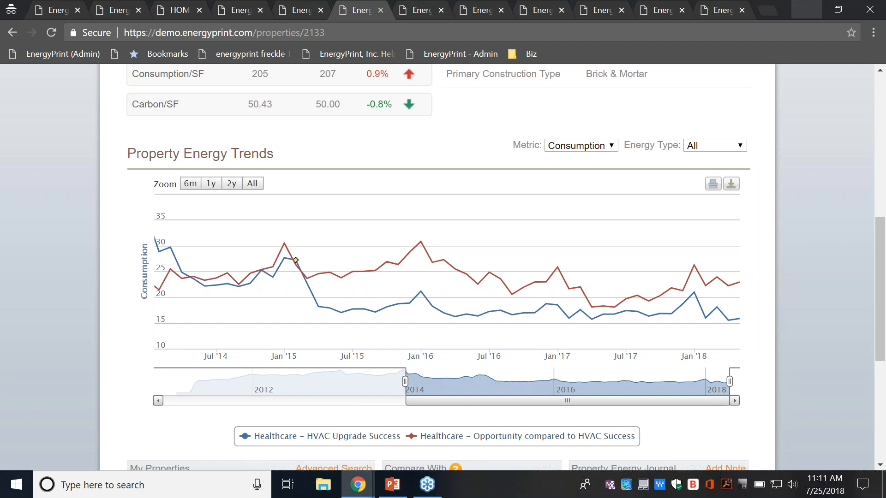
pyautogui.moveTo(297, 265)
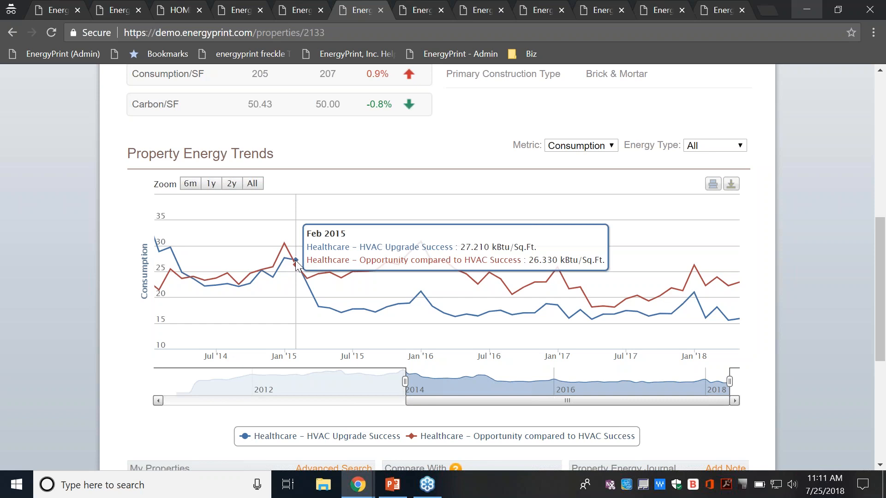
pyautogui.scroll(-1, 297, 265)
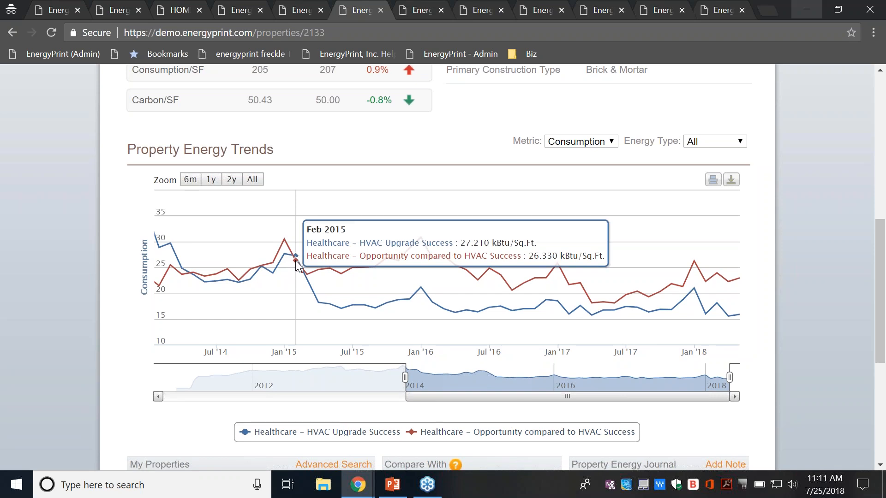
pyautogui.scroll(-3, 296, 265)
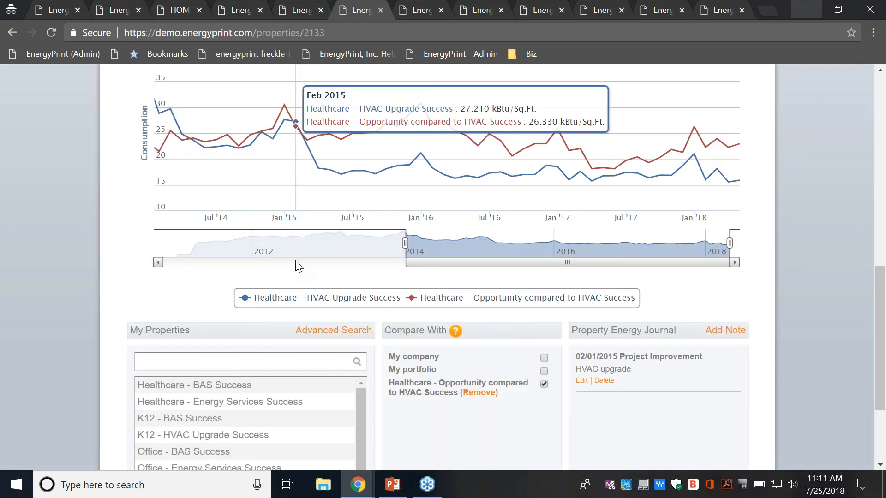
pyautogui.scroll(-3, 297, 265)
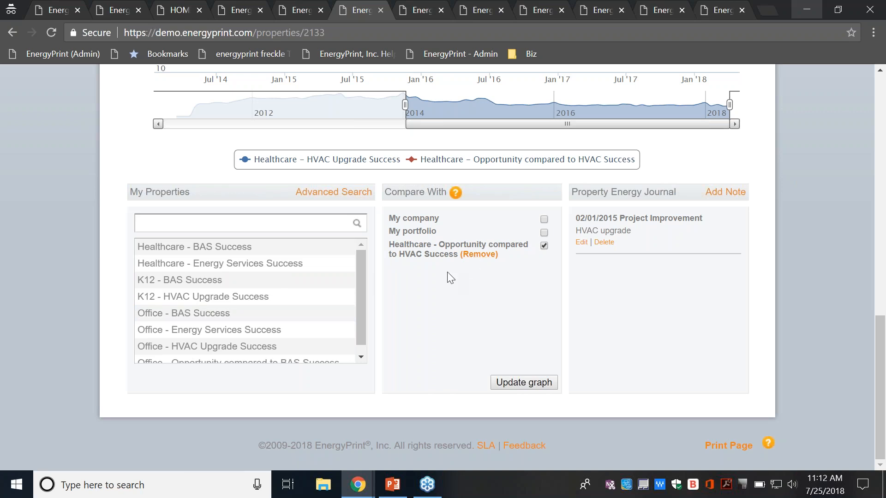
# Examine the Healthcare - HVAC Upgrade Success consumption trend against the opportunity property, and inspect February 2015 on the version with advanced search results
pyautogui.scroll(4, 450, 276)
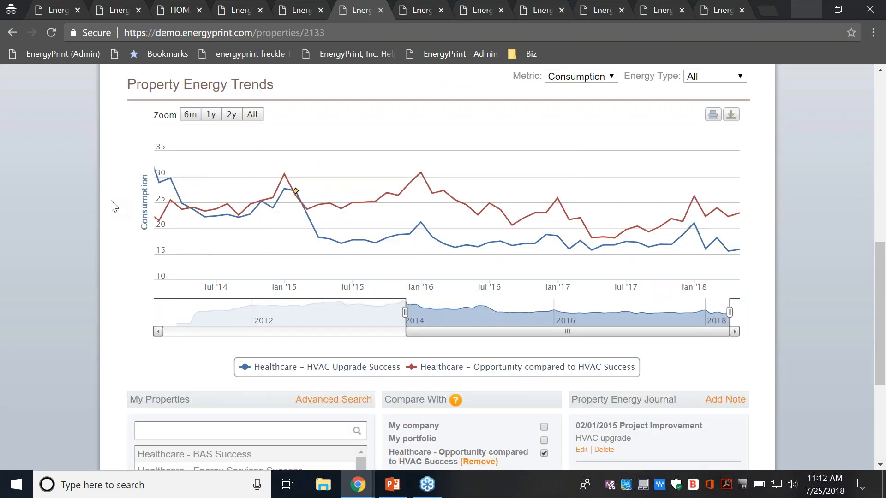
pyautogui.scroll(-4, 270, 220)
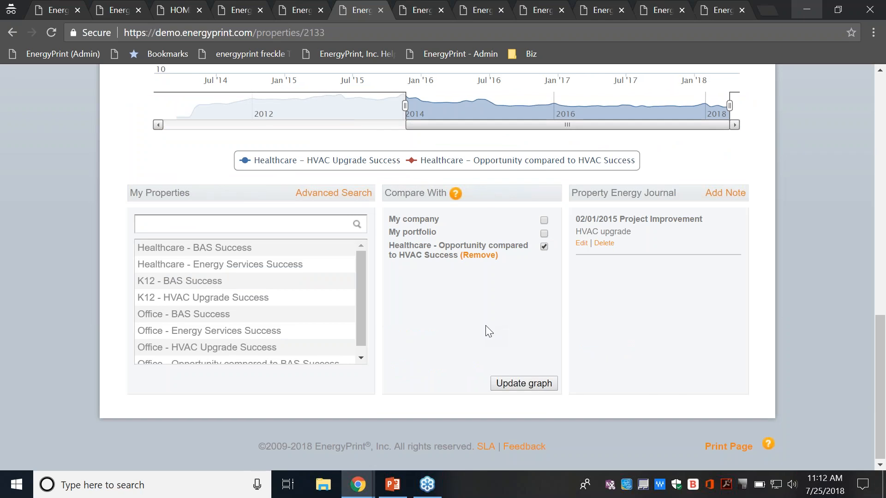
pyautogui.scroll(4, 485, 325)
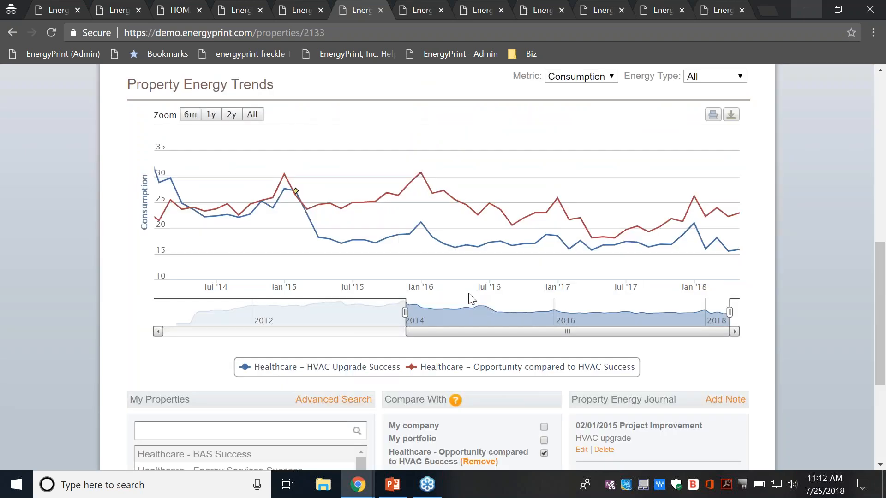
pyautogui.click(417, 10)
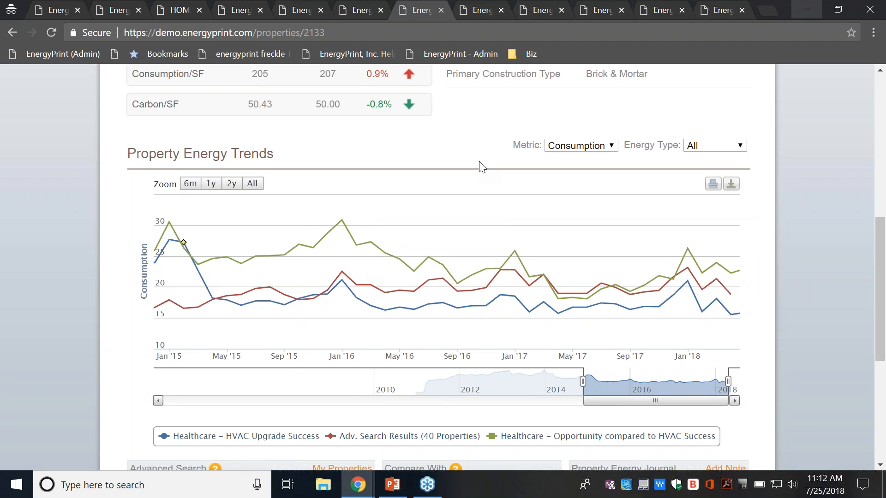
pyautogui.moveTo(184, 239)
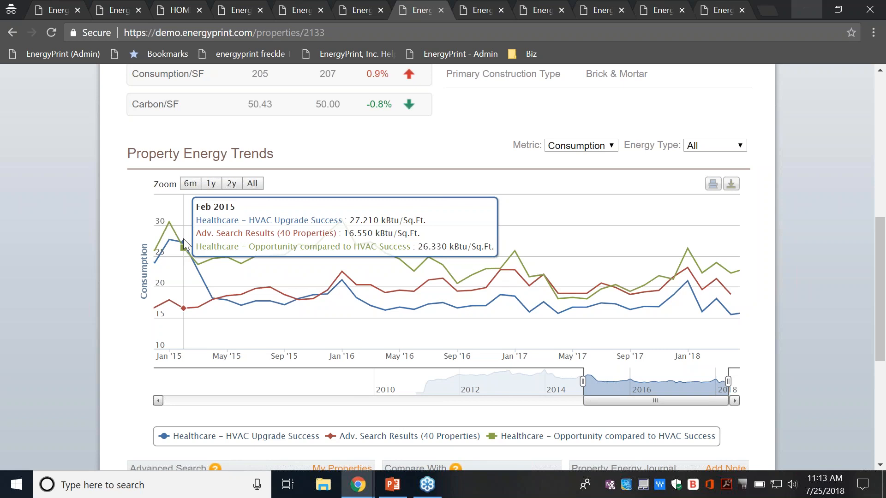
# Show the advanced search criteria for the healthcare comparison and review the primary use categories, keeping Healthcare selected
pyautogui.scroll(-6, 183, 239)
pyautogui.click(341, 192)
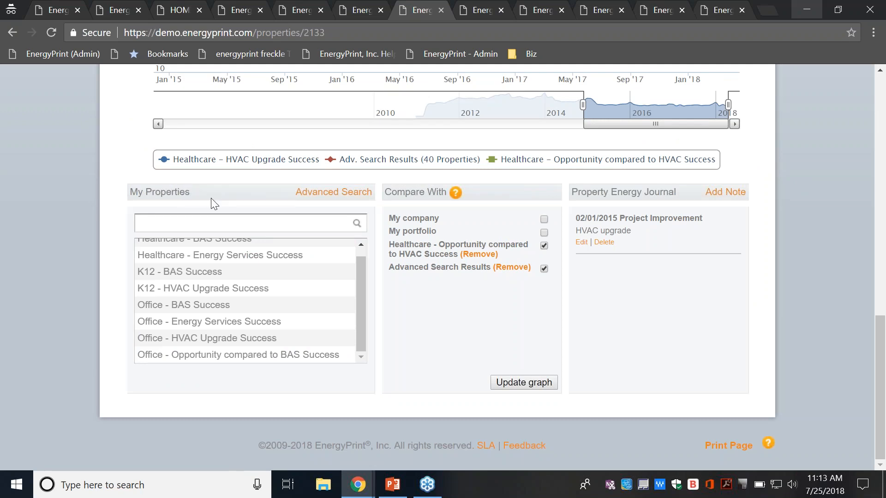
pyautogui.click(322, 193)
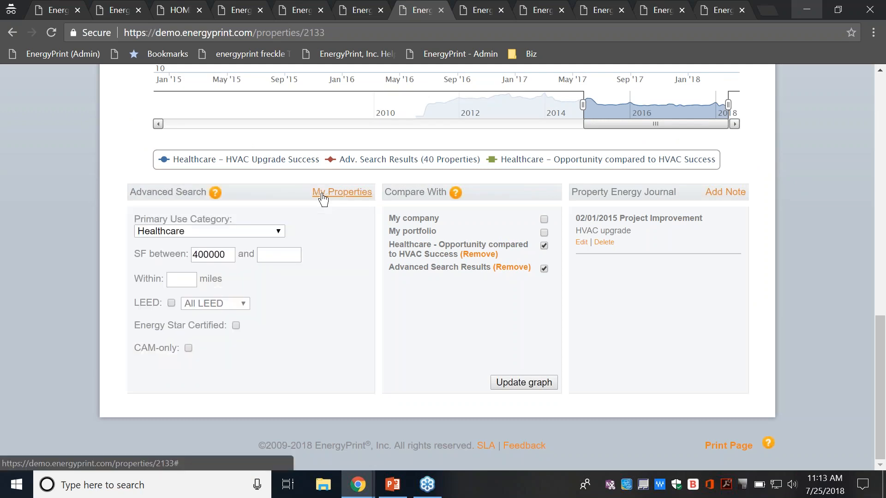
pyautogui.click(243, 231)
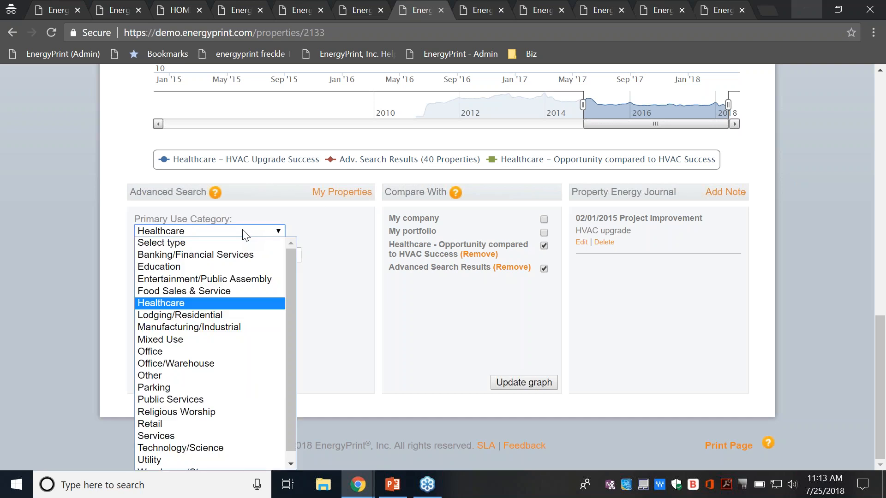
pyautogui.click(245, 233)
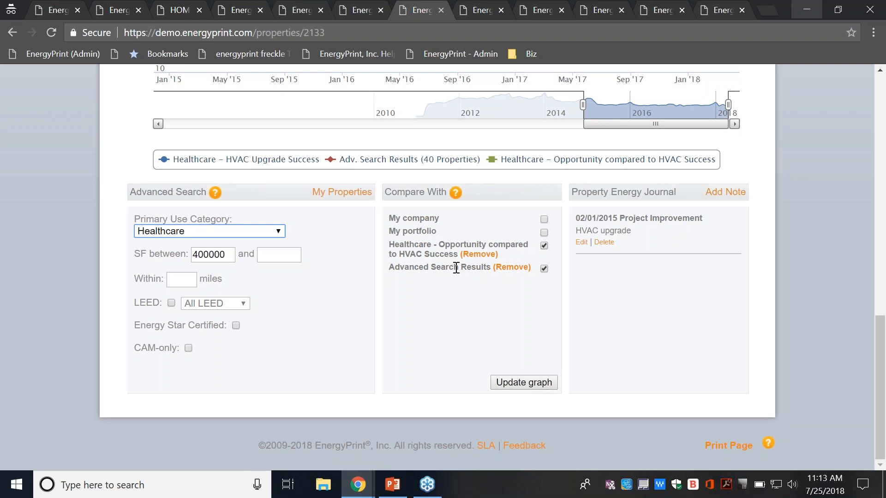
# Recheck the Healthcare advanced search criteria, and update the graph with the opportunity property and advanced search results still included
pyautogui.scroll(5, 450, 261)
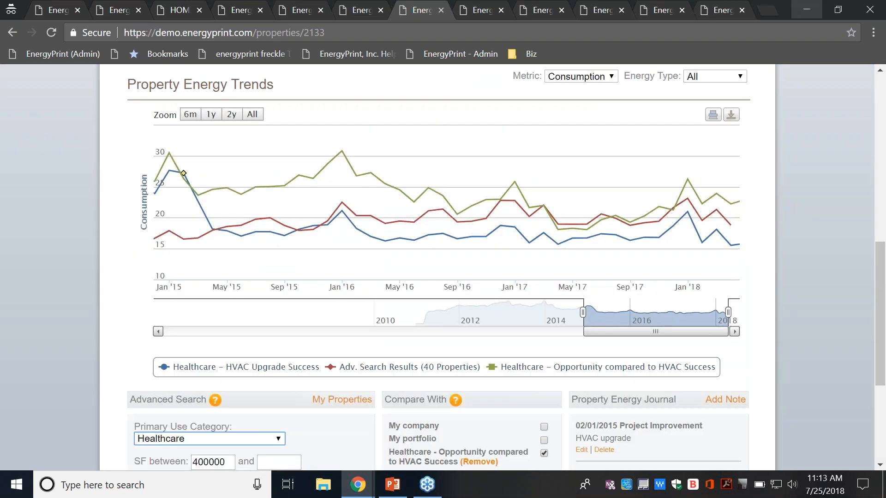
pyautogui.scroll(-5, 443, 268)
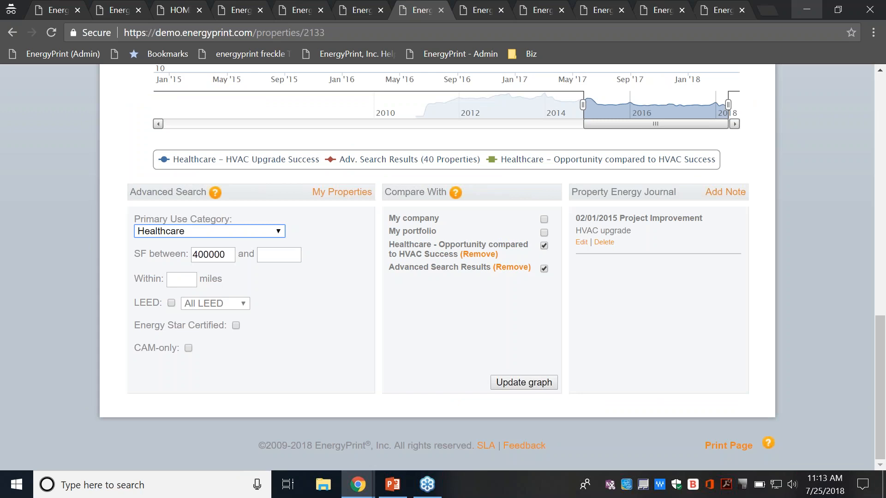
pyautogui.click(324, 193)
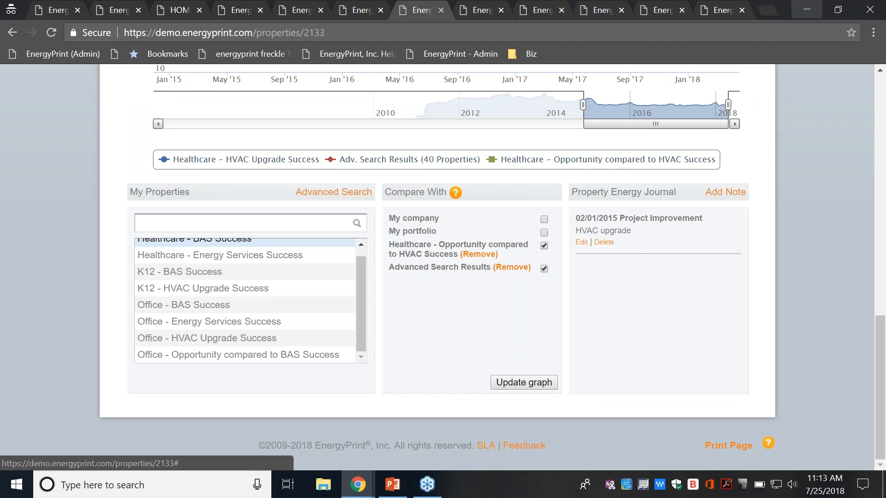
pyautogui.click(345, 192)
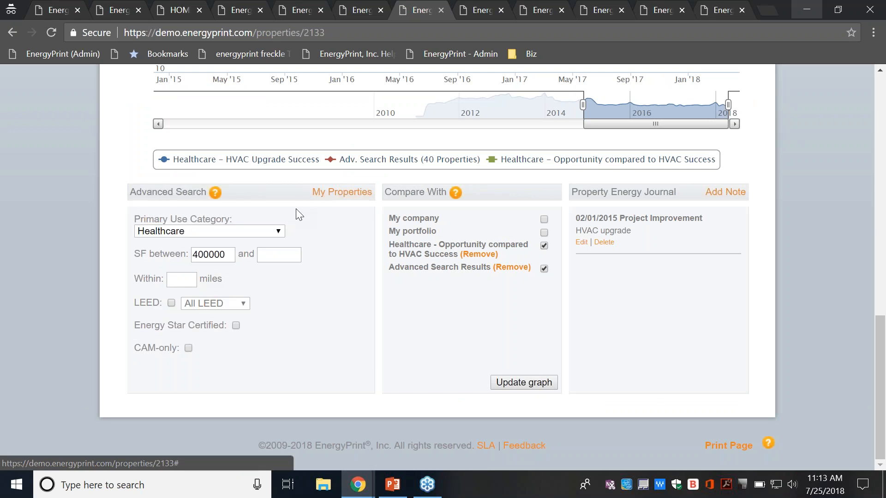
pyautogui.click(278, 232)
pyautogui.click(280, 233)
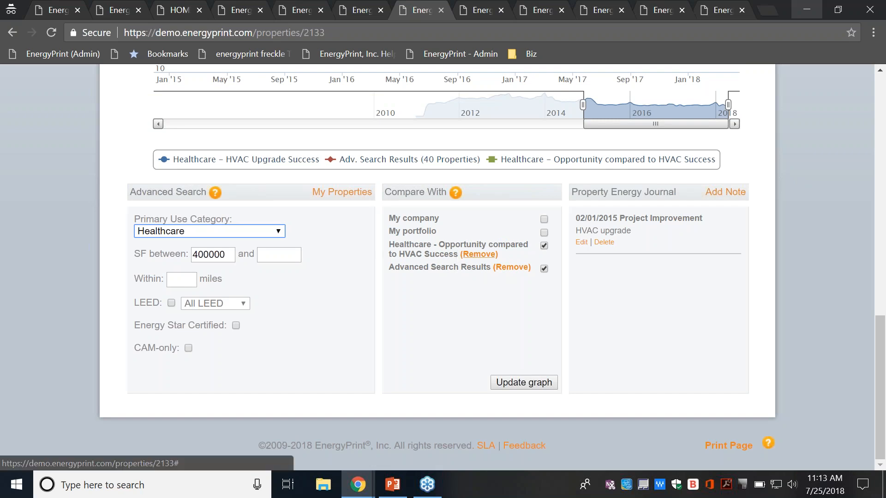
pyautogui.click(519, 382)
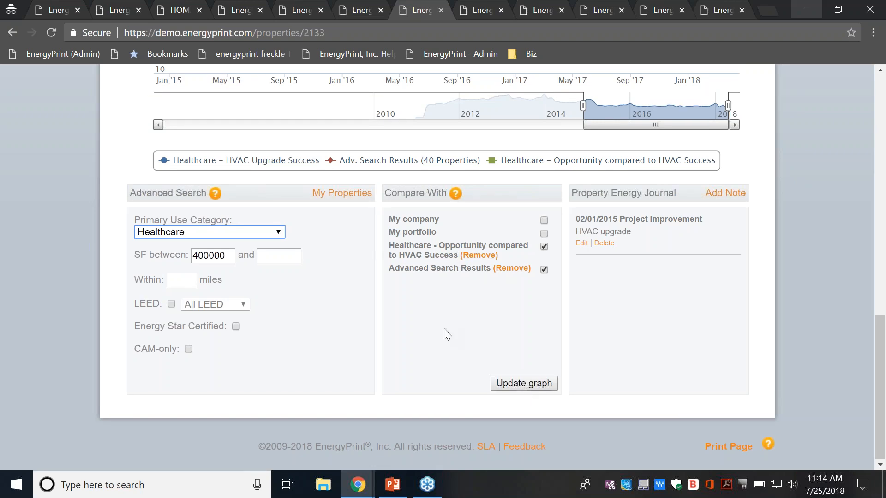
pyautogui.scroll(5, 444, 330)
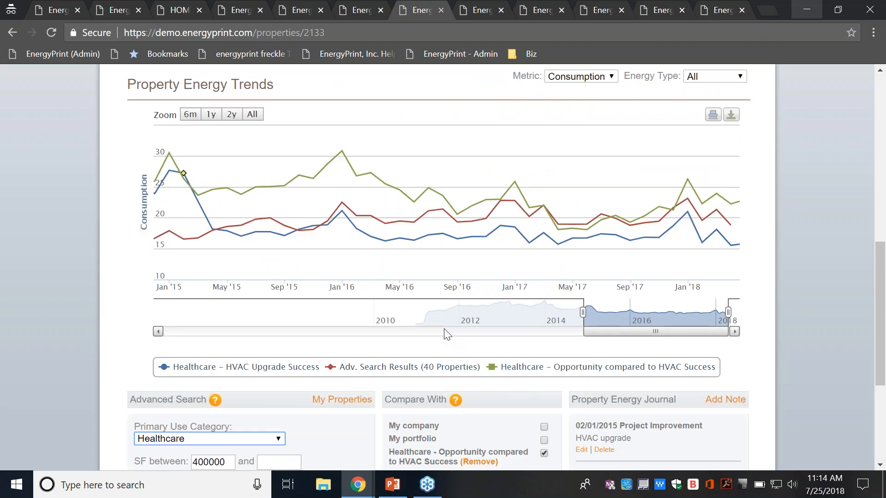
# Examine the Office - Opportunity compared to BAS Success consumption trend against its advanced search benchmark, including the search criteria used
pyautogui.click(471, 10)
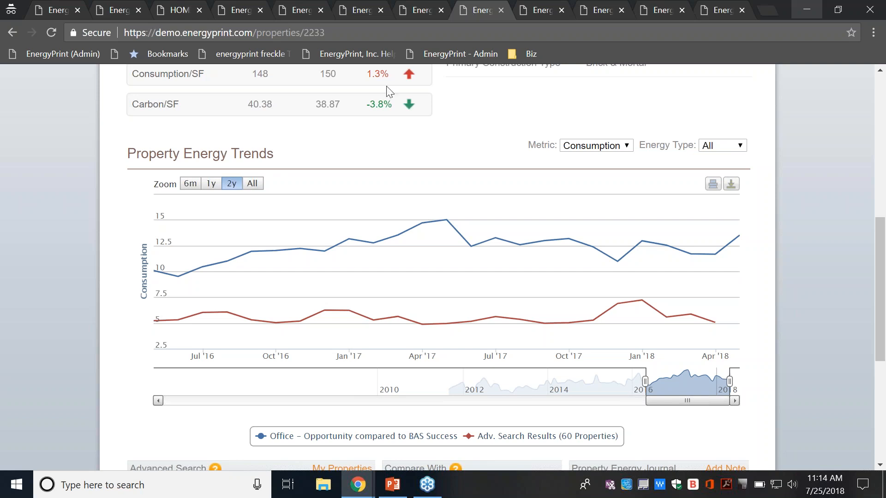
pyautogui.scroll(-1, 374, 128)
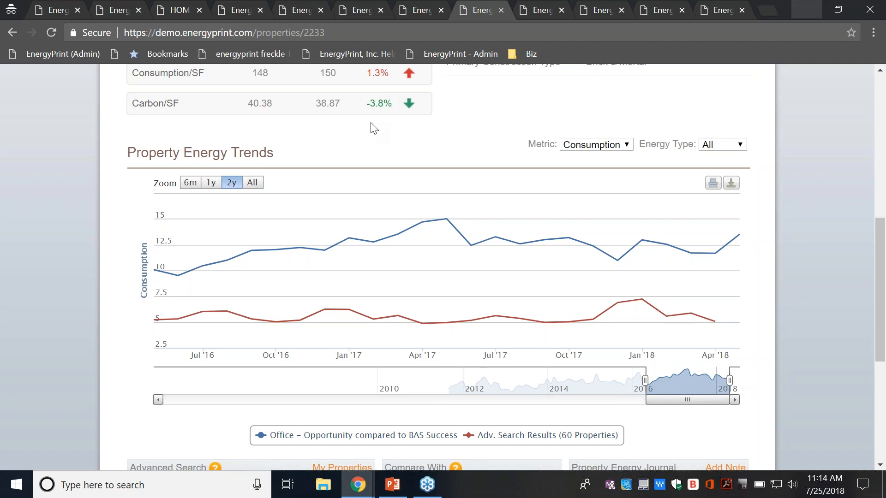
pyautogui.scroll(-5, 218, 235)
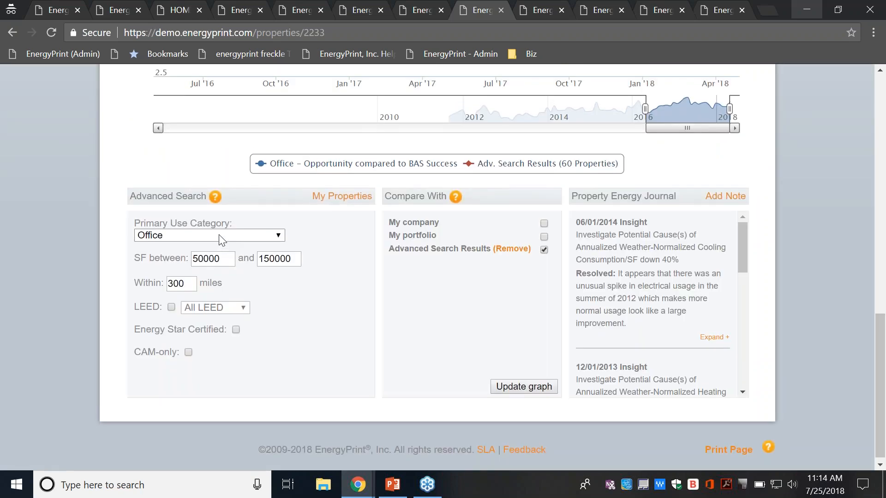
pyautogui.scroll(3, 219, 237)
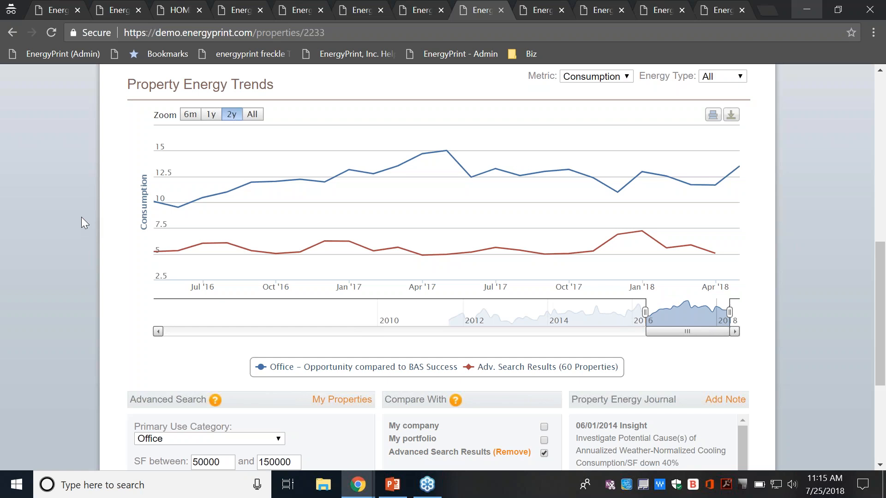
# View the HOM Furniture-Rodgers weather profile and compare its heating and cooling Degree Day Comparison charts, ending on heating
pyautogui.click(541, 13)
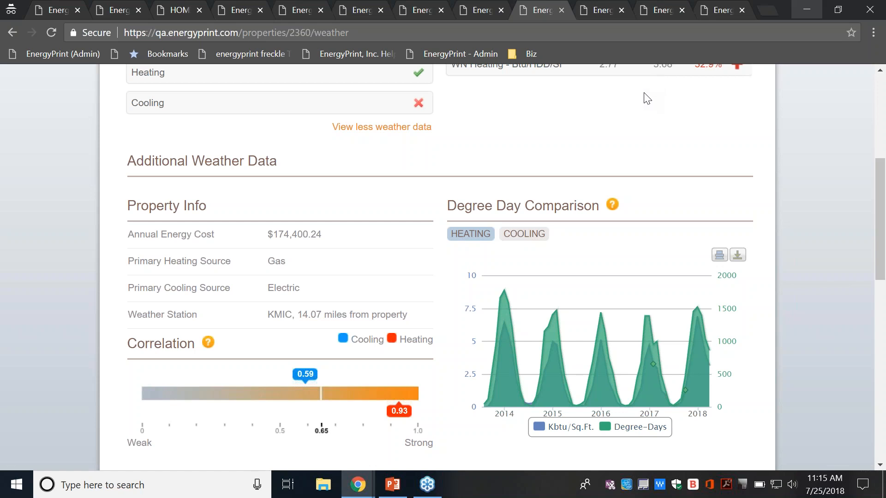
pyautogui.scroll(-1, 648, 99)
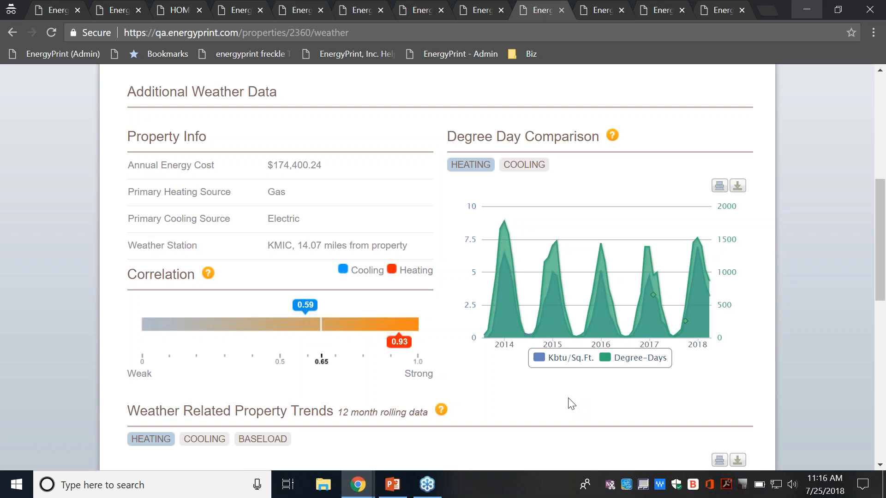
pyautogui.moveTo(522, 318)
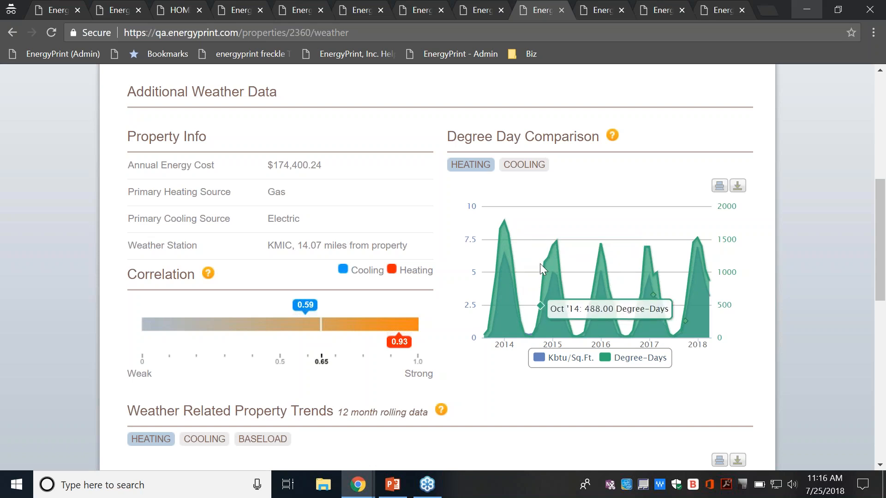
pyautogui.click(525, 166)
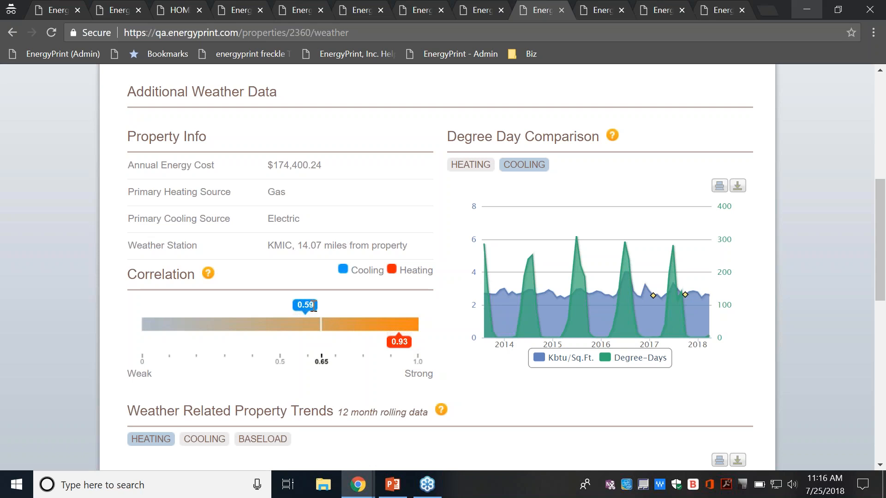
pyautogui.click(460, 170)
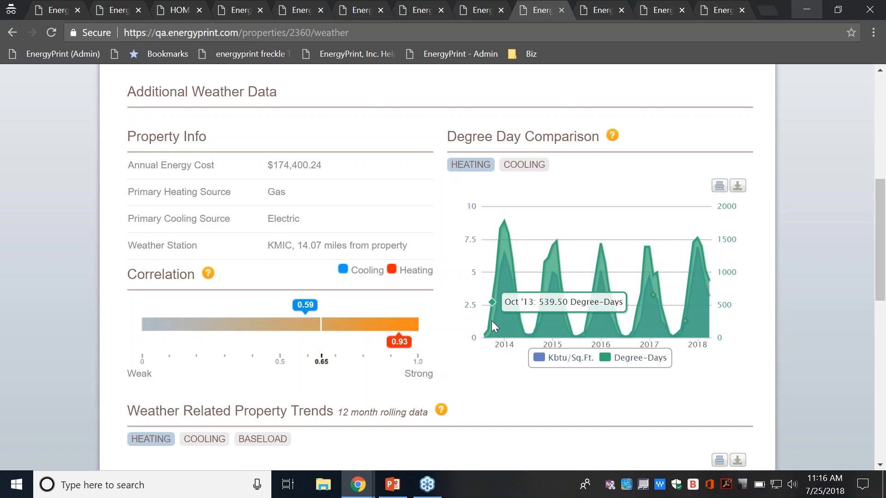
pyautogui.click(515, 170)
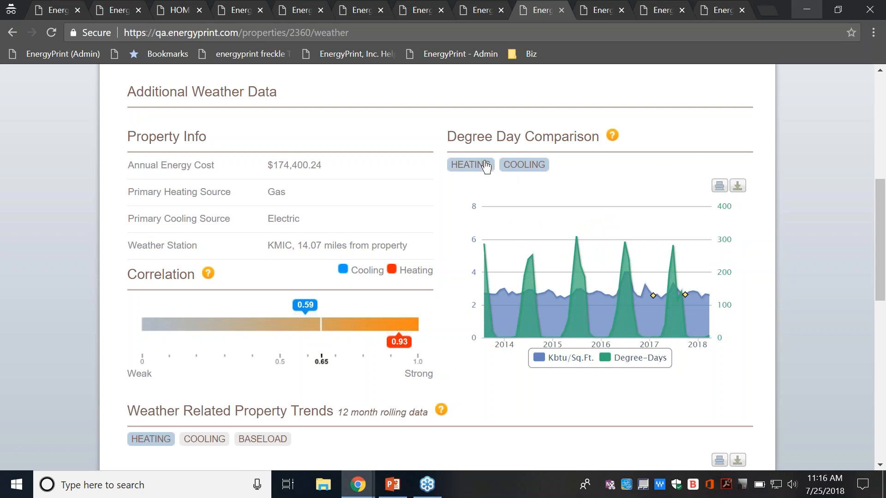
pyautogui.click(485, 166)
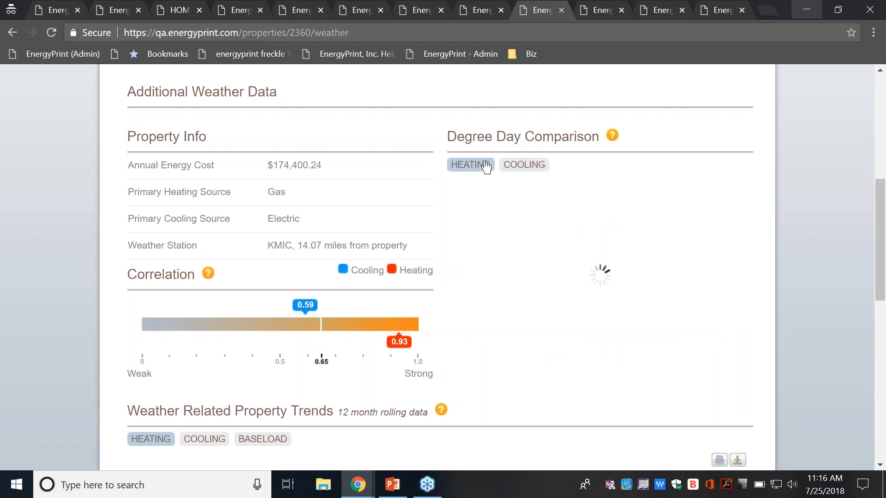
# Set the Weather Normalized Data table to Heating and check it alongside the heating degree day chart
pyautogui.scroll(6, 450, 276)
pyautogui.click(726, 214)
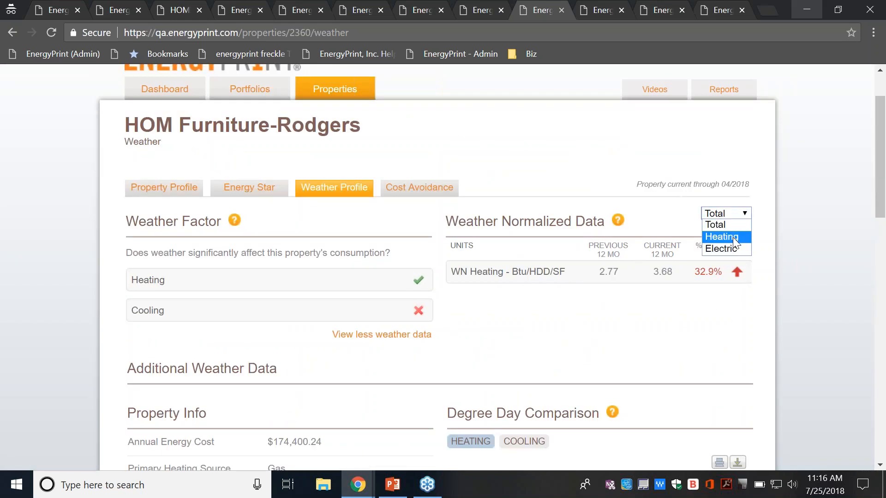
pyautogui.click(733, 238)
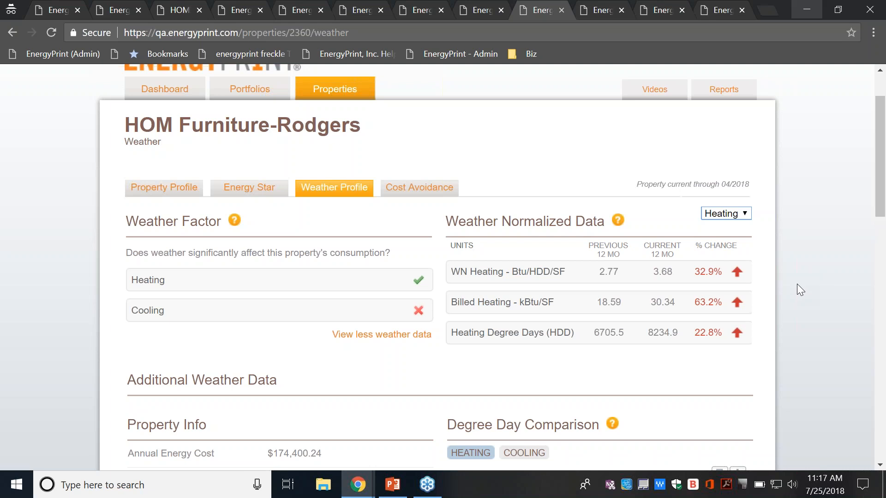
pyautogui.scroll(-5, 796, 284)
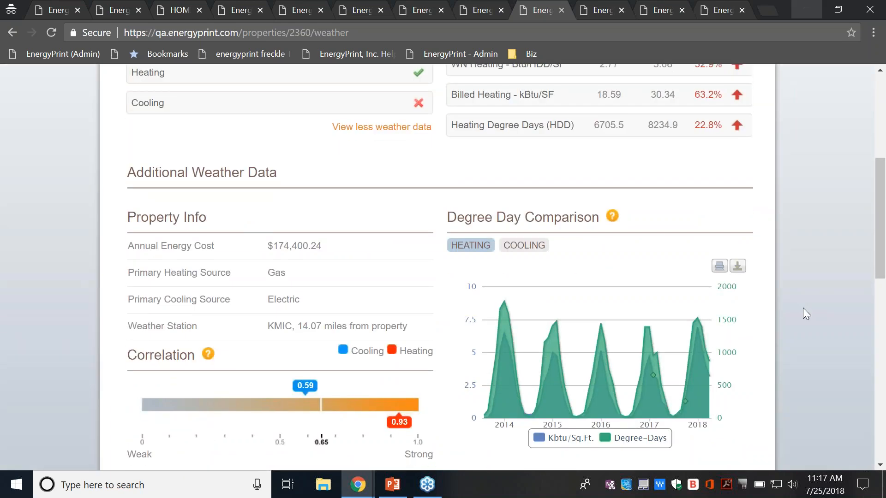
pyautogui.scroll(5, 803, 308)
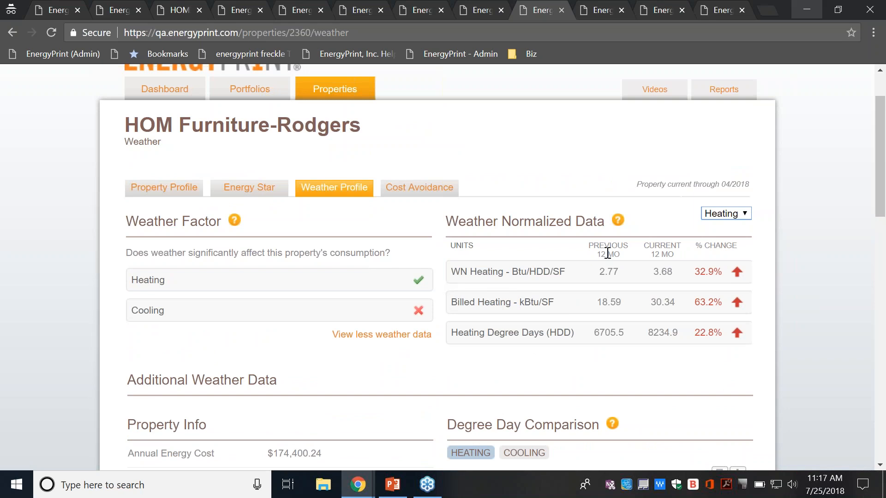
# Read the February 2017 and October 2017 notes on the heating trend under Weather Related Property Trends, and return to the weather profile summary
pyautogui.scroll(-1, 607, 253)
pyautogui.scroll(-12, 789, 275)
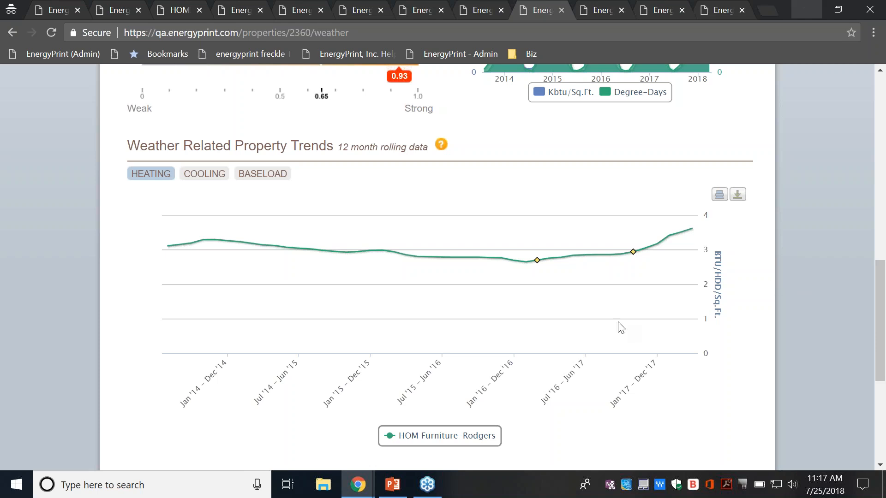
pyautogui.moveTo(574, 333)
pyautogui.moveTo(572, 228)
pyautogui.moveTo(539, 259)
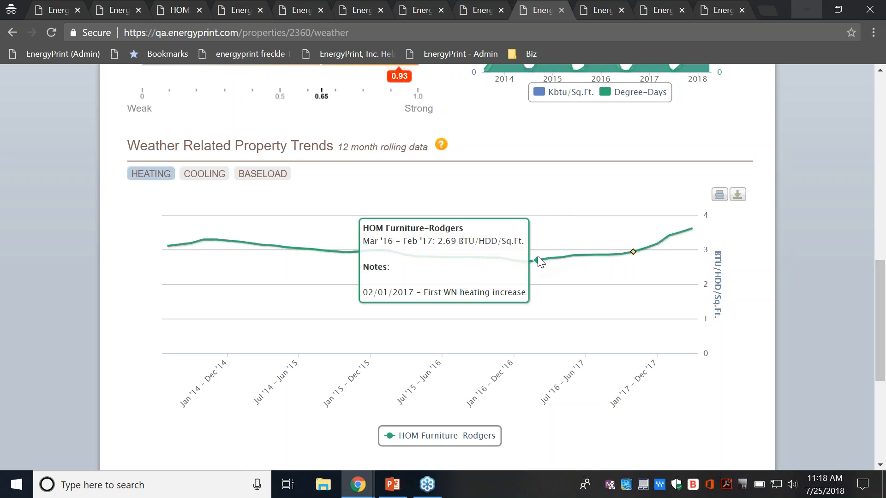
pyautogui.moveTo(634, 251)
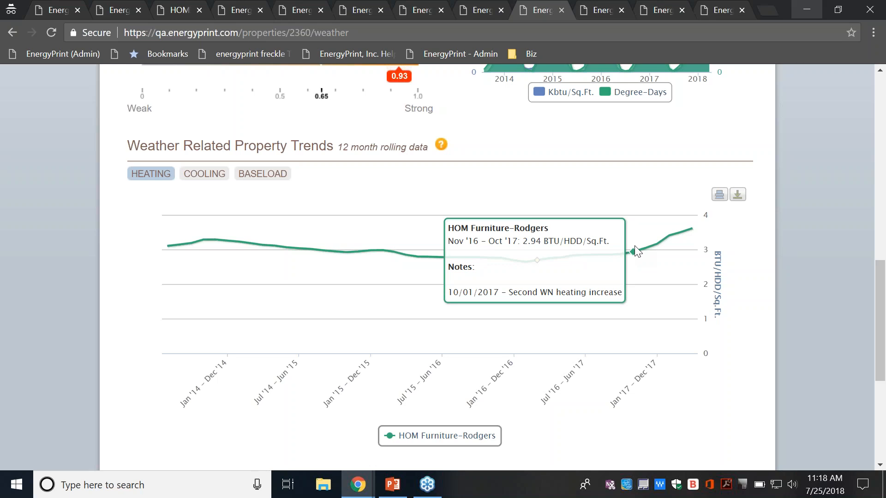
pyautogui.scroll(10, 634, 247)
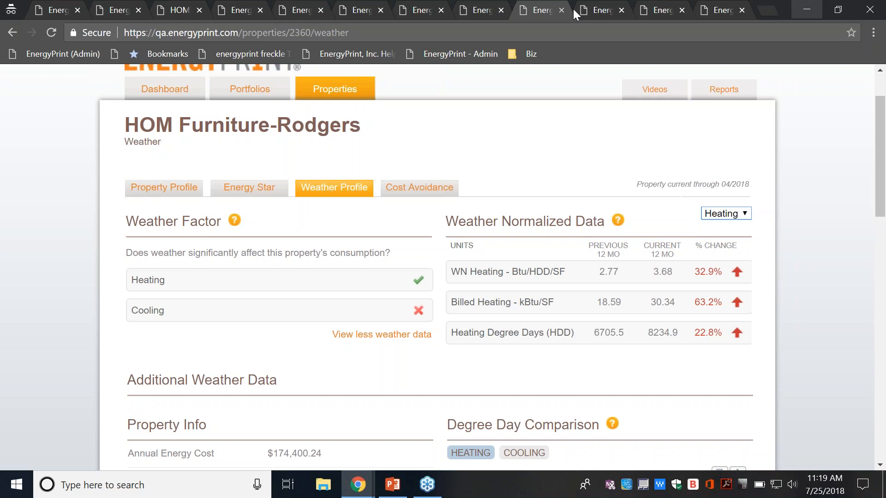
# View cost avoidance project 806, reading the February 2015 note on its Weather Normalized Consumption Avoidance chart and the cost avoidance summary above
pyautogui.click(597, 7)
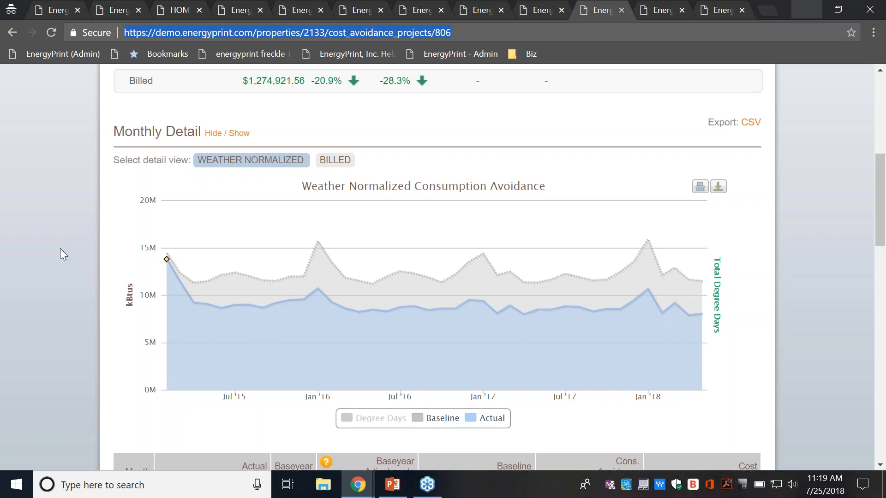
pyautogui.moveTo(165, 262)
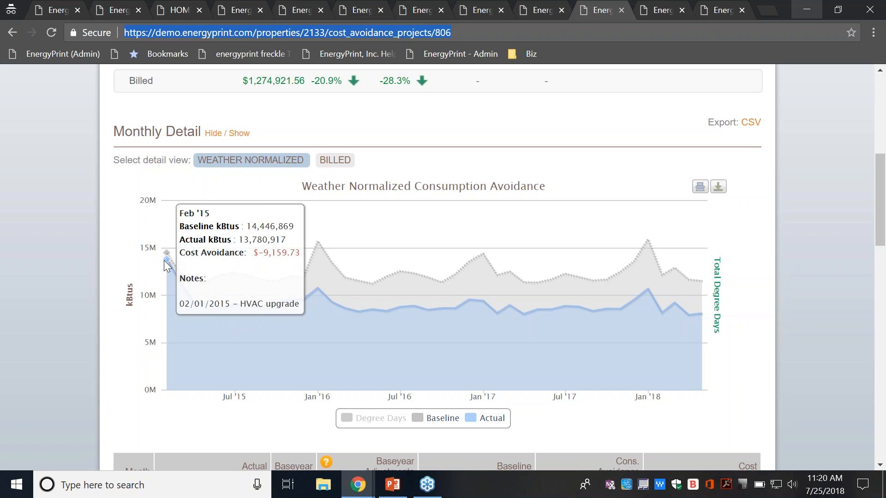
pyautogui.scroll(1, 164, 260)
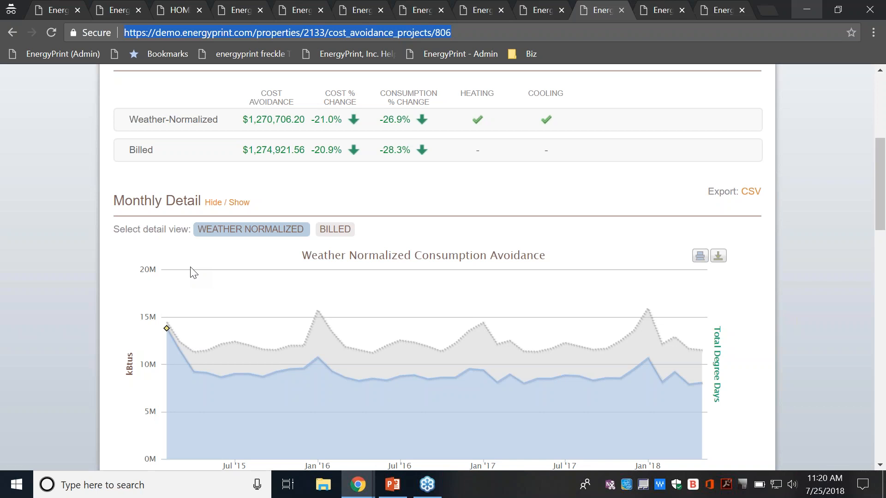
# View cost avoidance project 2181, reading the December 2014 note on its consumption avoidance chart and the weather-normalized and billed summary
pyautogui.click(662, 11)
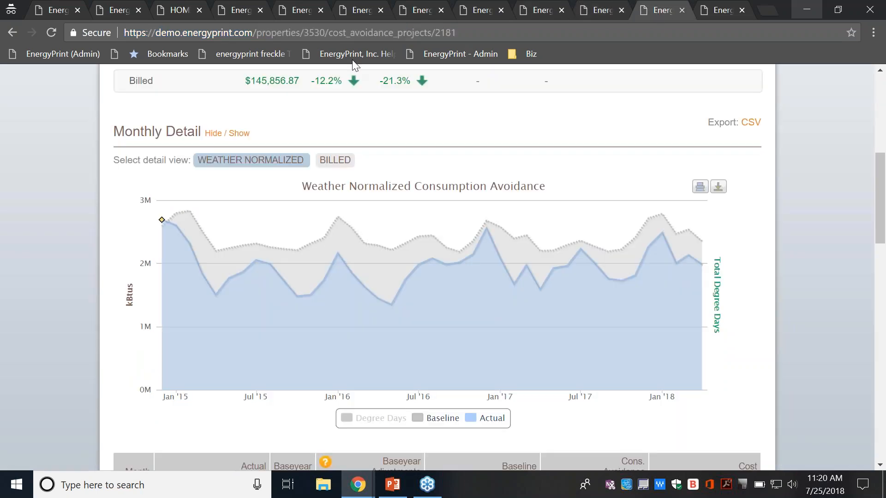
pyautogui.moveTo(159, 219)
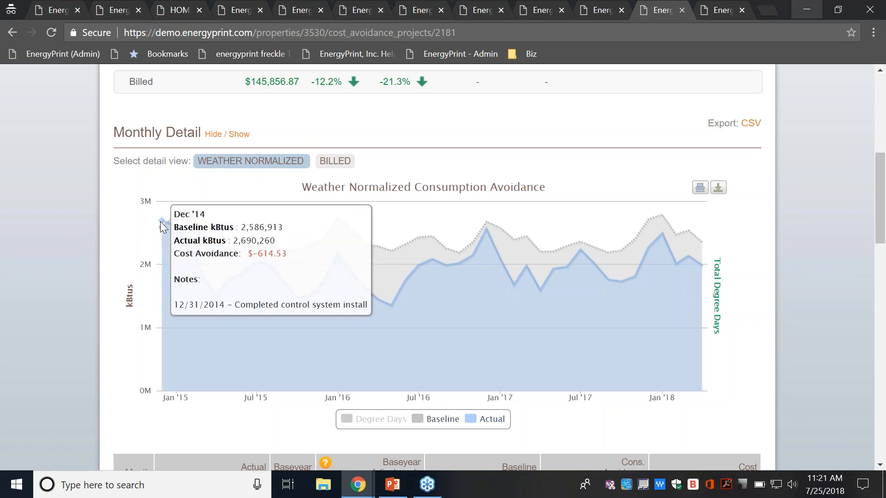
pyautogui.scroll(2, 106, 256)
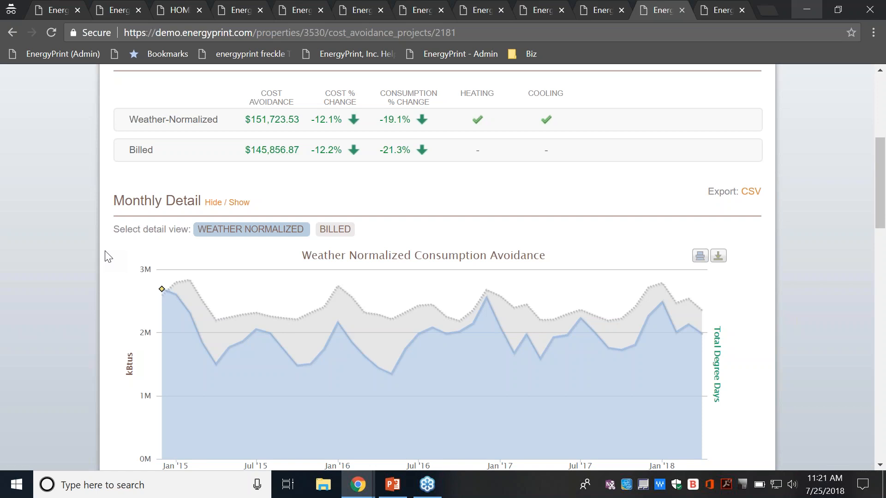
# Compare cost avoidance projects 806 and 2181 again, checking the starting note on each Weather Normalized Consumption Avoidance chart
pyautogui.click(601, 11)
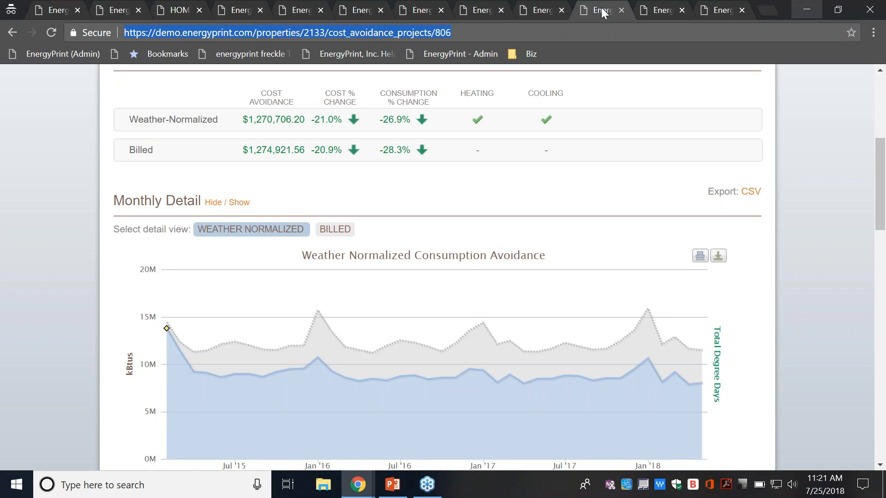
pyautogui.moveTo(165, 333)
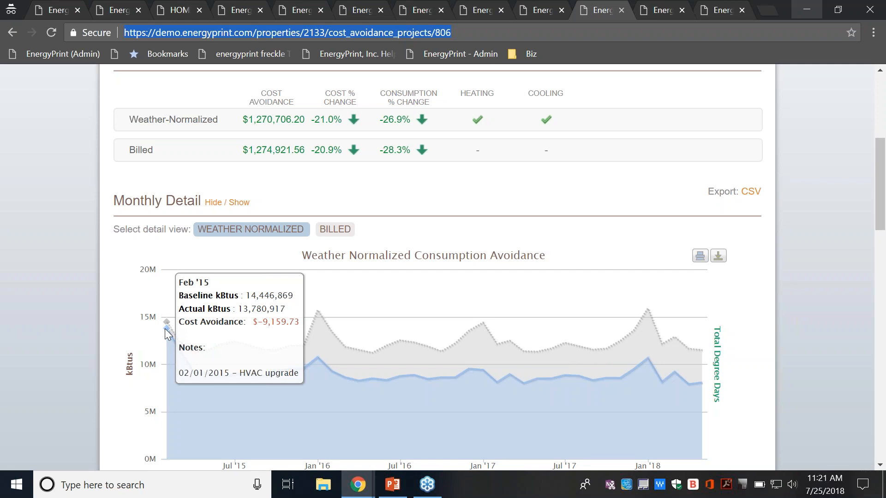
pyautogui.click(650, 10)
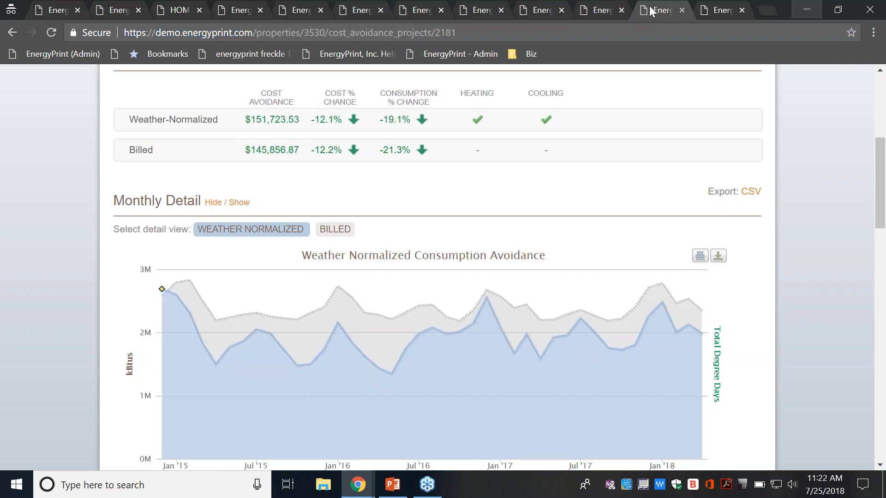
pyautogui.moveTo(162, 287)
# View the Property Journal Report for Notes and check its portfolio and property scope options, keeping Select Portfolio
pyautogui.click(716, 10)
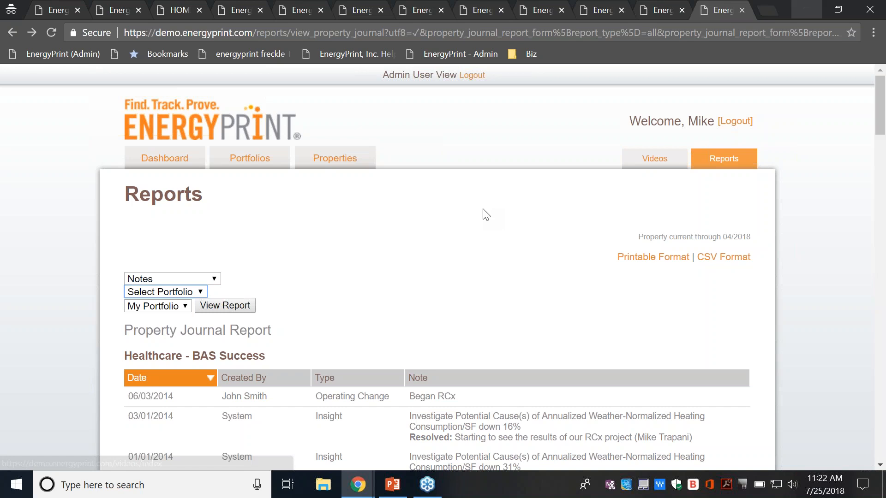
pyautogui.scroll(-1, 482, 214)
pyautogui.click(181, 223)
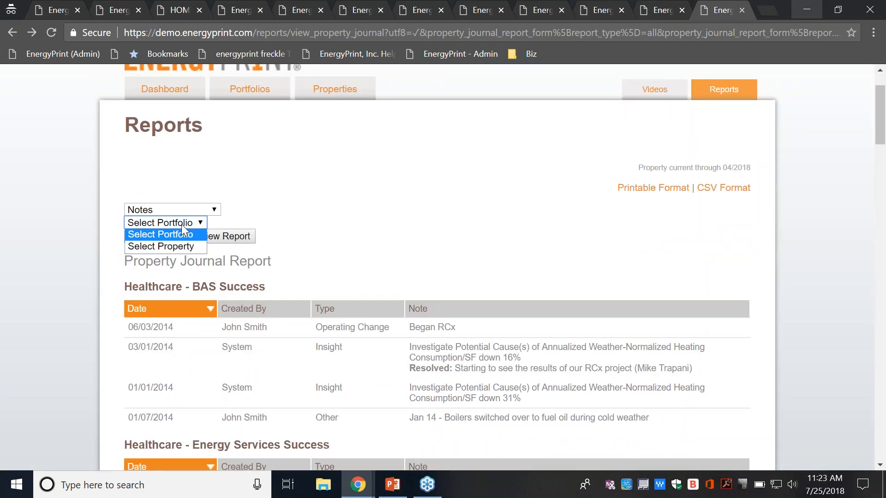
pyautogui.click(181, 225)
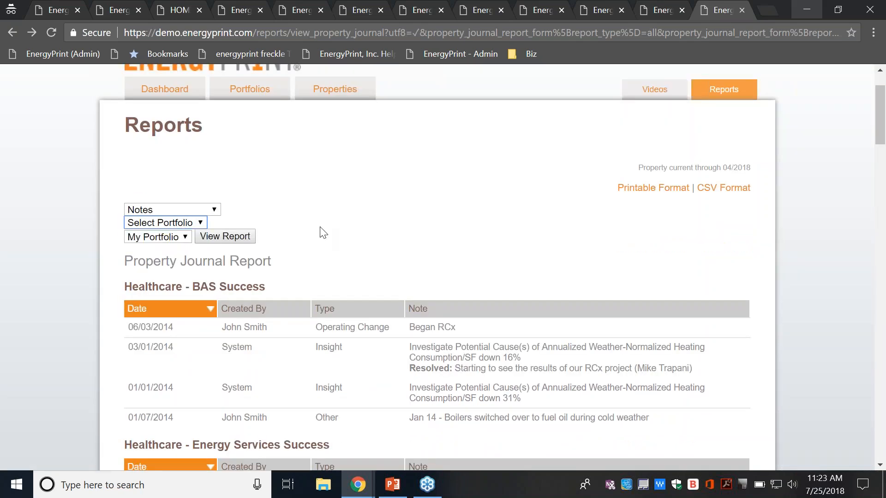
# Examine the journal notes grouped by property down to K12 - HVAC Upgrade Success, and switch to the PowerPoint presentation
pyautogui.scroll(-1, 320, 228)
pyautogui.scroll(-10, 322, 232)
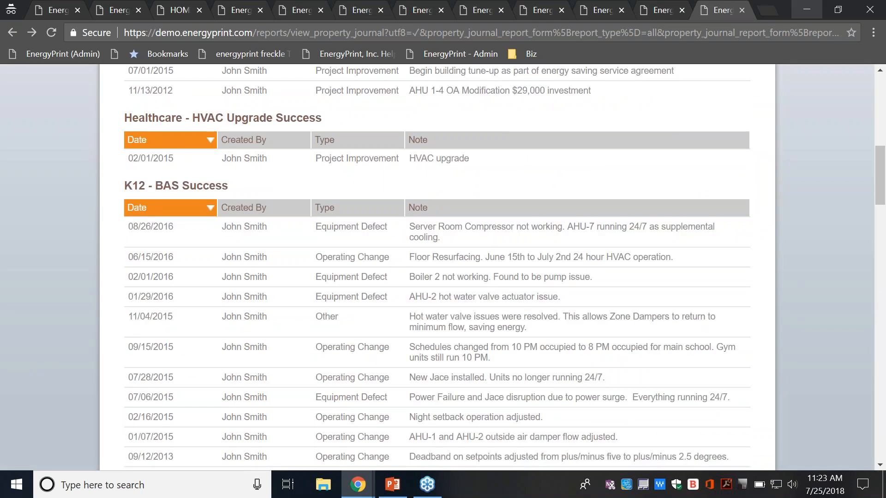
pyautogui.scroll(-8, 436, 267)
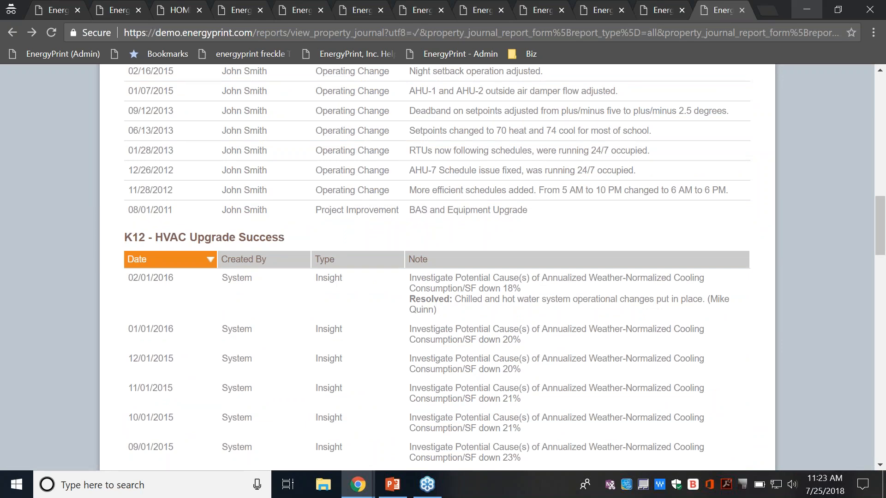
pyautogui.scroll(8, 437, 267)
pyautogui.click(392, 484)
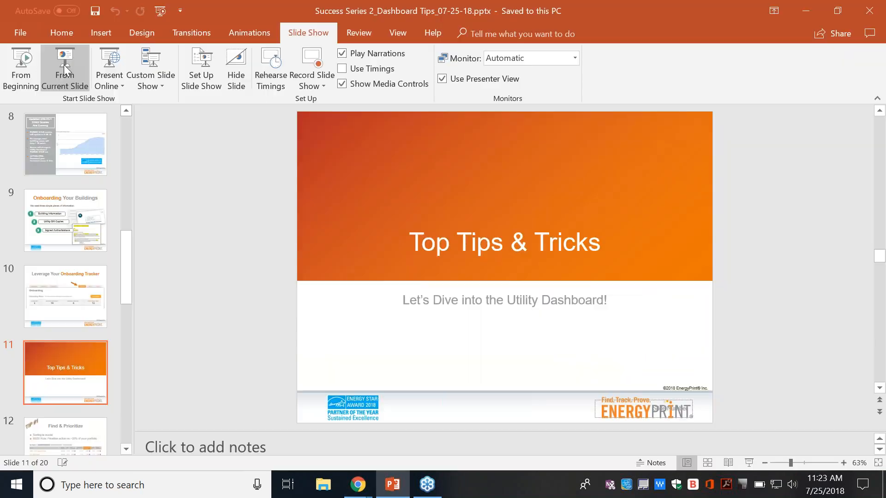